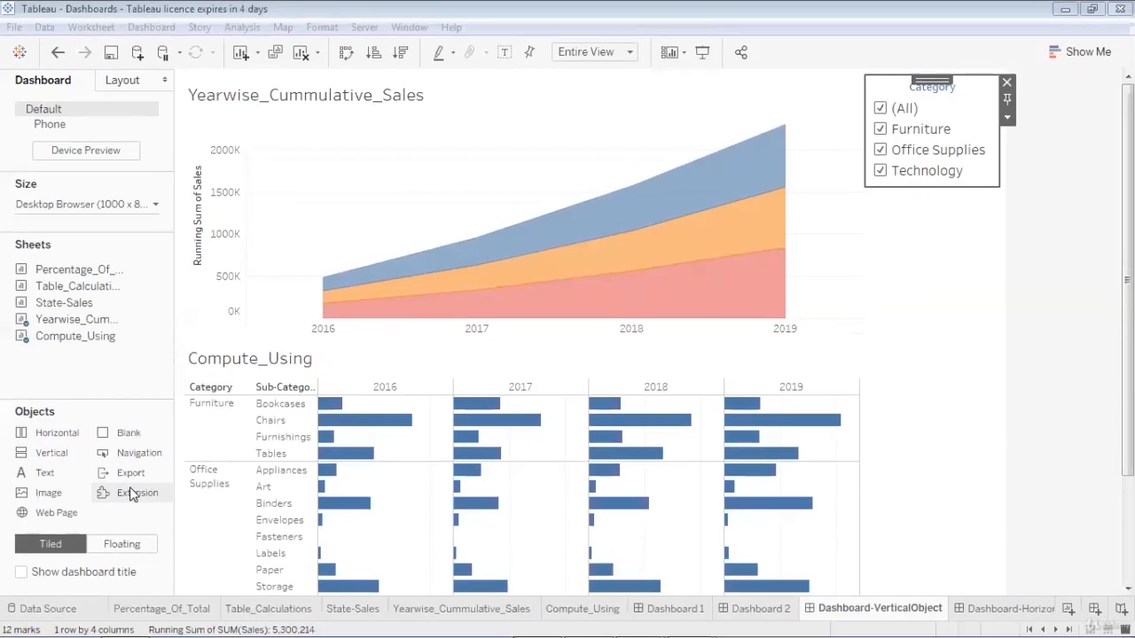
Step: Preview the vertical-object dashboard in presentation mode and return to editing
{"action": "left_click", "coordinate": [130, 504]}
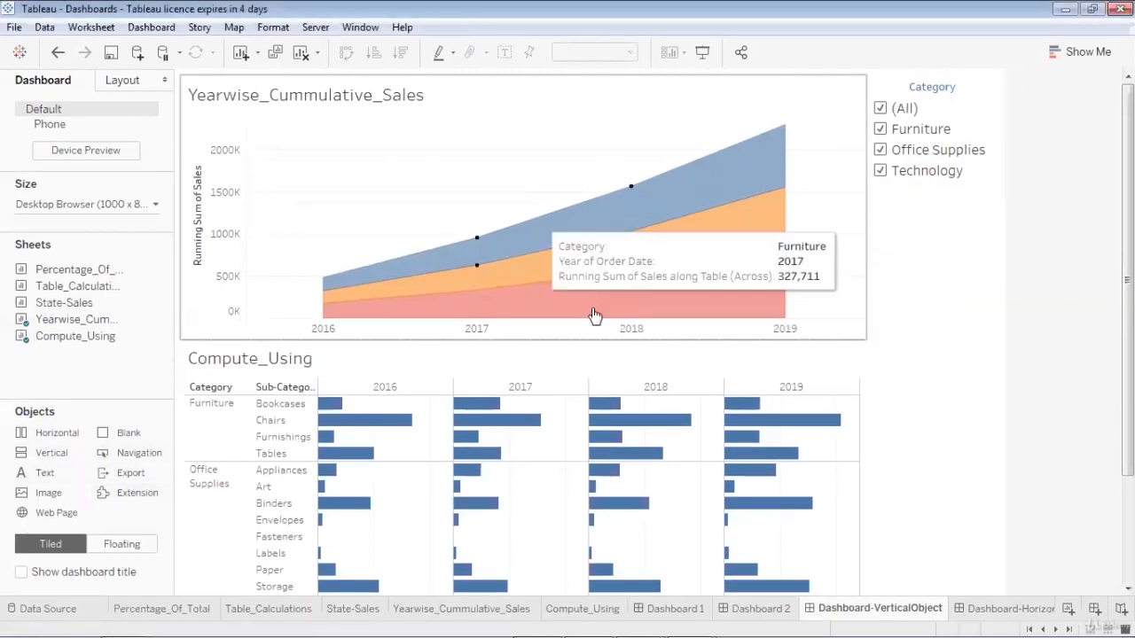
{"action": "left_click", "coordinate": [707, 52]}
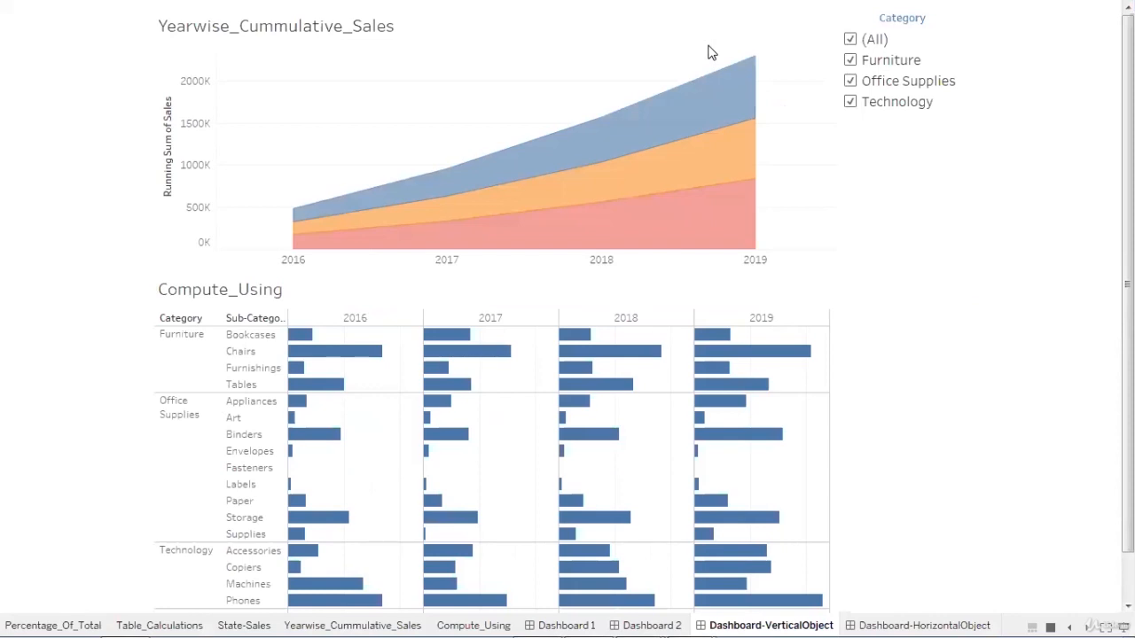
{"action": "key", "text": "Escape"}
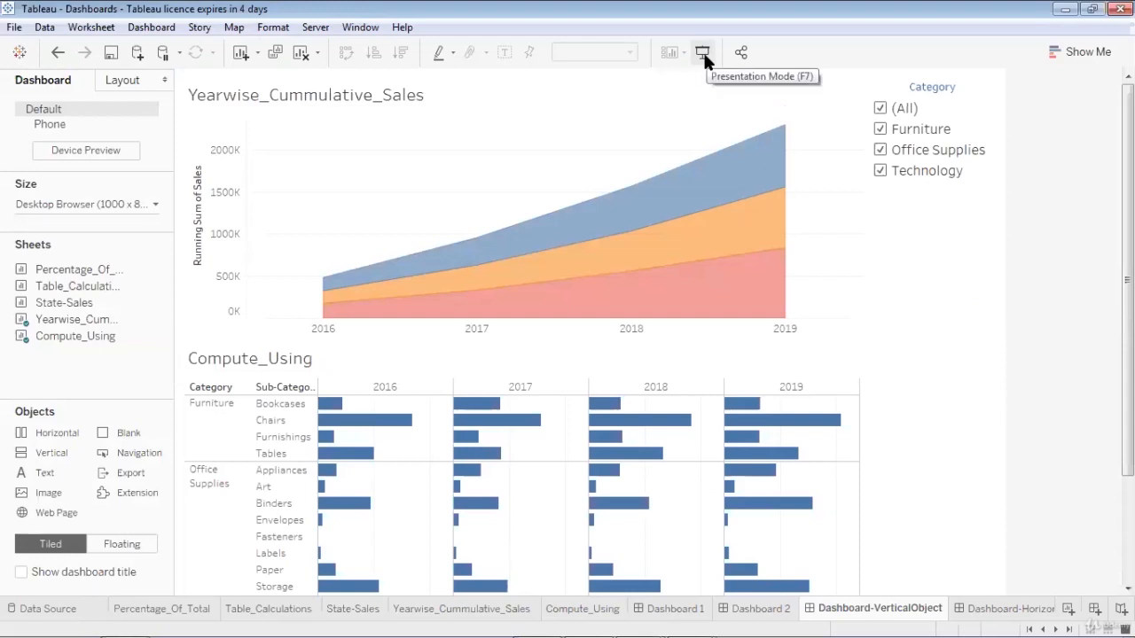
Step: Test the Category filter in presentation mode by excluding Office Supplies and Furniture, then return to editing
{"action": "left_click", "coordinate": [702, 55]}
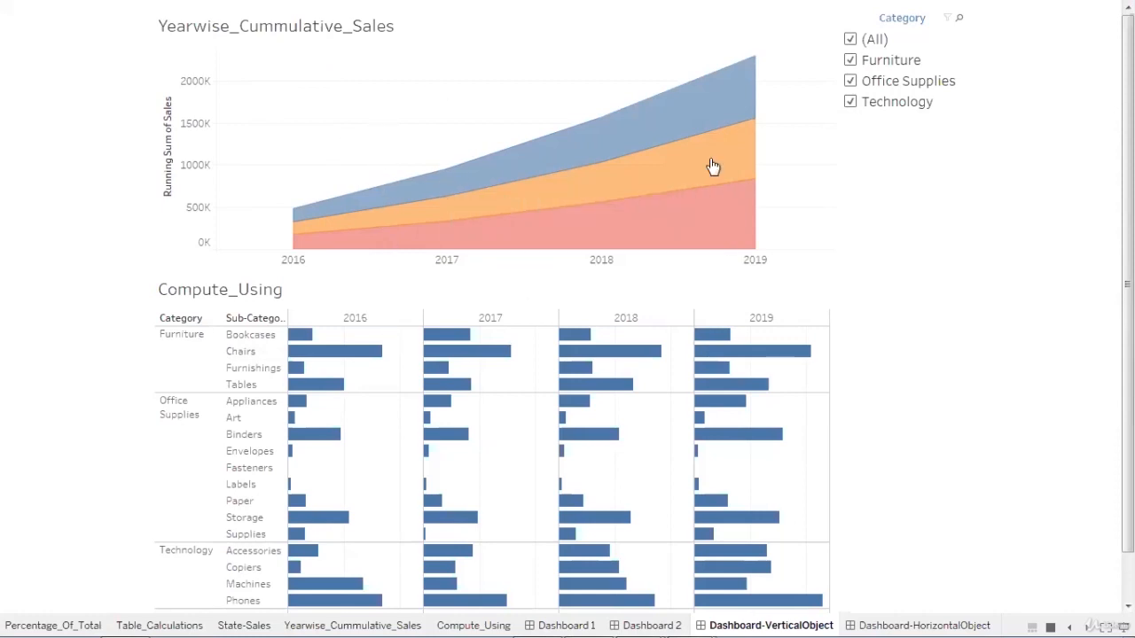
{"action": "left_click", "coordinate": [850, 82]}
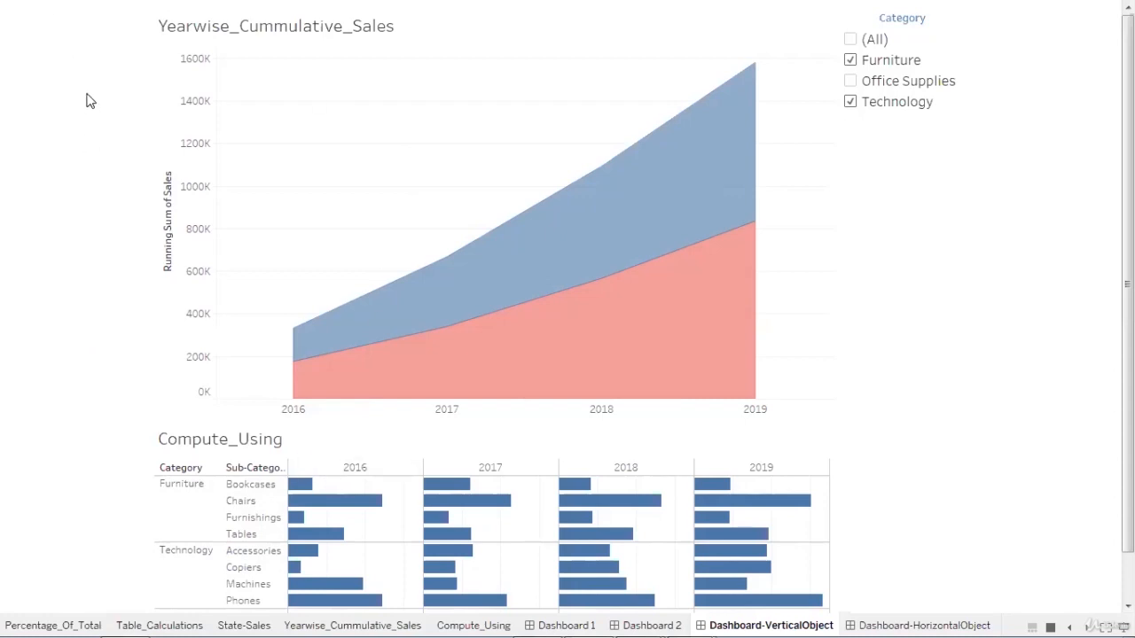
{"action": "left_click", "coordinate": [850, 60]}
{"action": "mouse_move", "coordinate": [354, 418]}
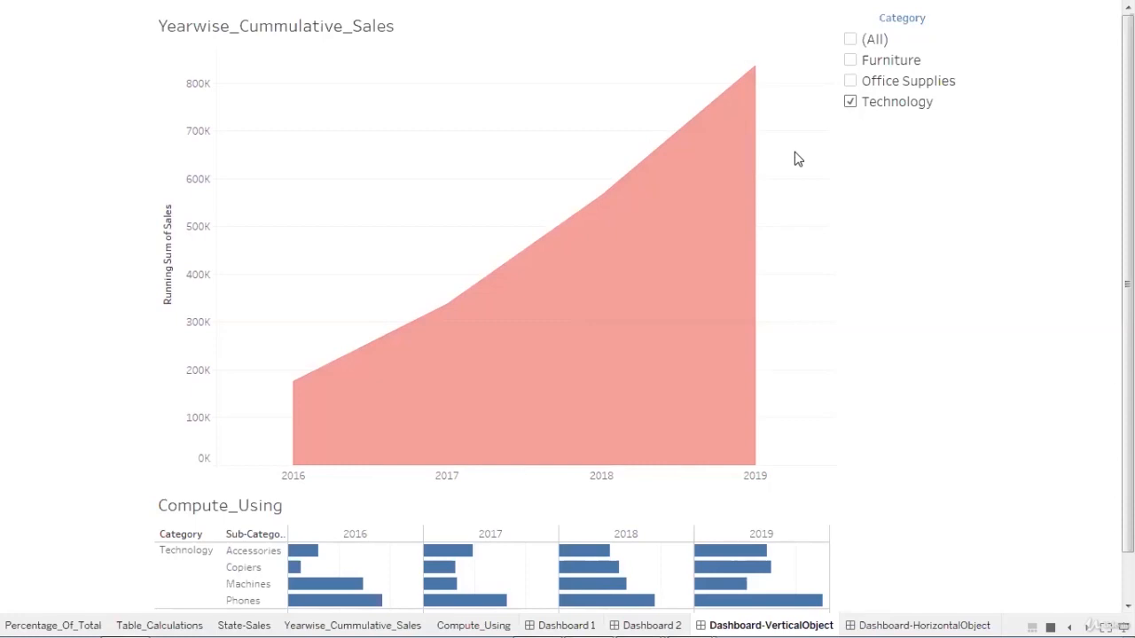
{"action": "key", "text": "Escape"}
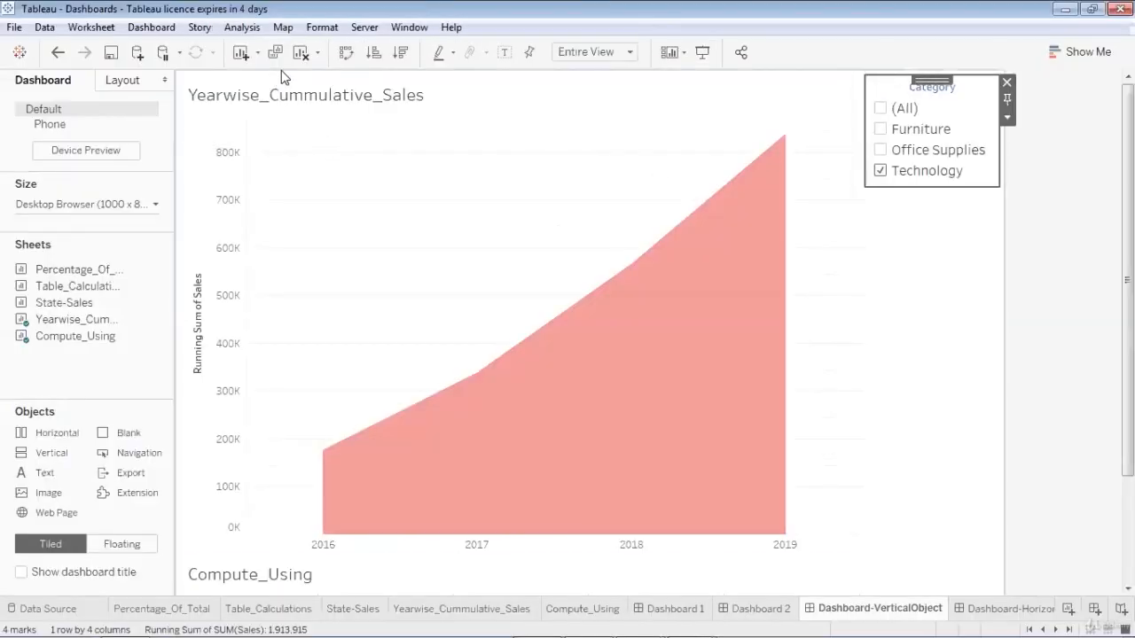
Step: Clear the dashboard, restore its previous contents by undoing, and set the Category filter to (All)
{"action": "left_click", "coordinate": [301, 55]}
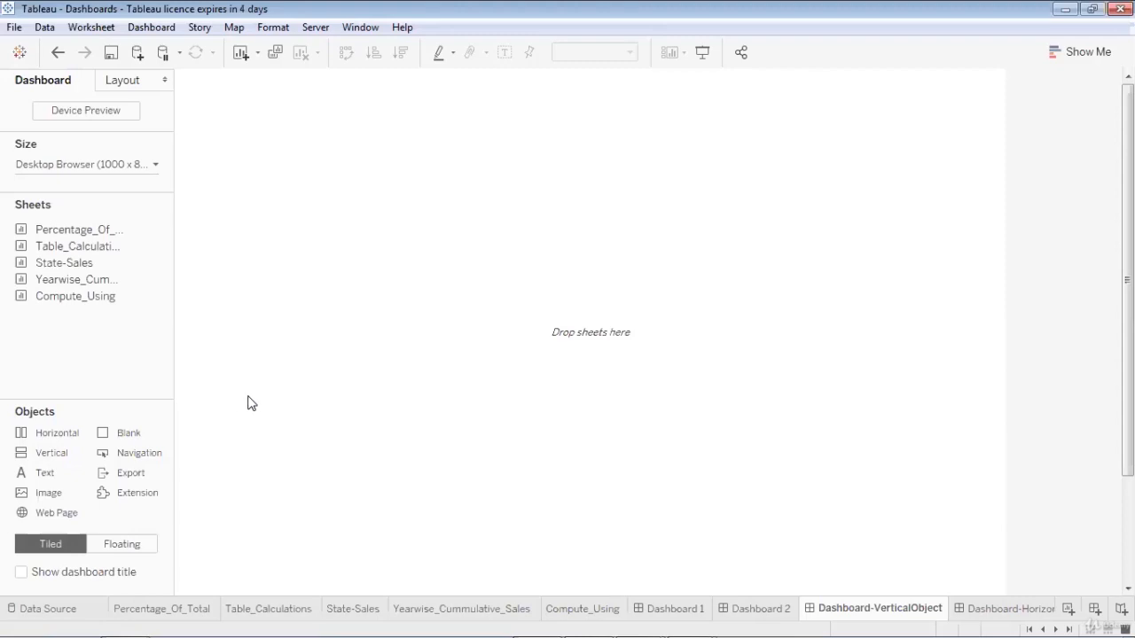
{"action": "mouse_move", "coordinate": [70, 230]}
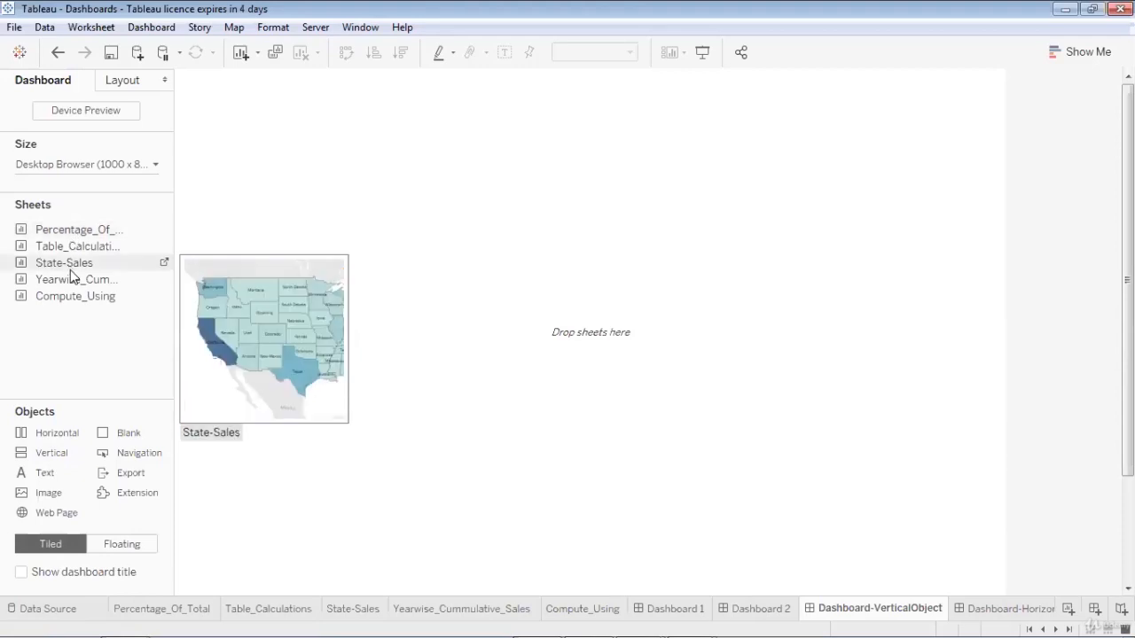
{"action": "left_click_drag", "start_coordinate": [70, 281], "coordinate": [288, 170]}
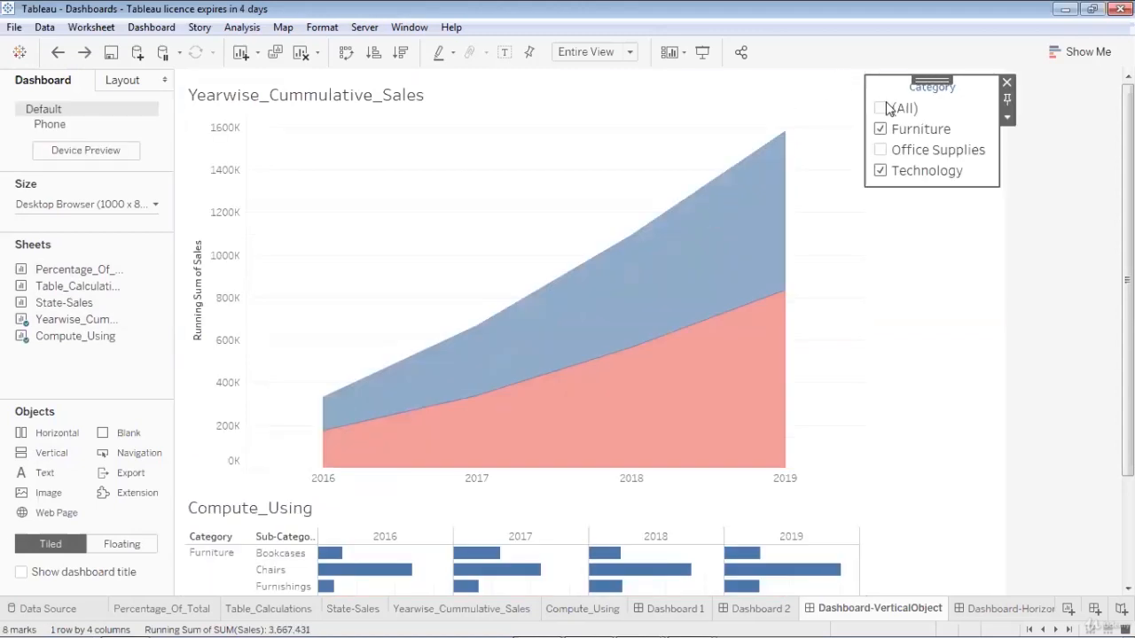
{"action": "left_click", "coordinate": [886, 106]}
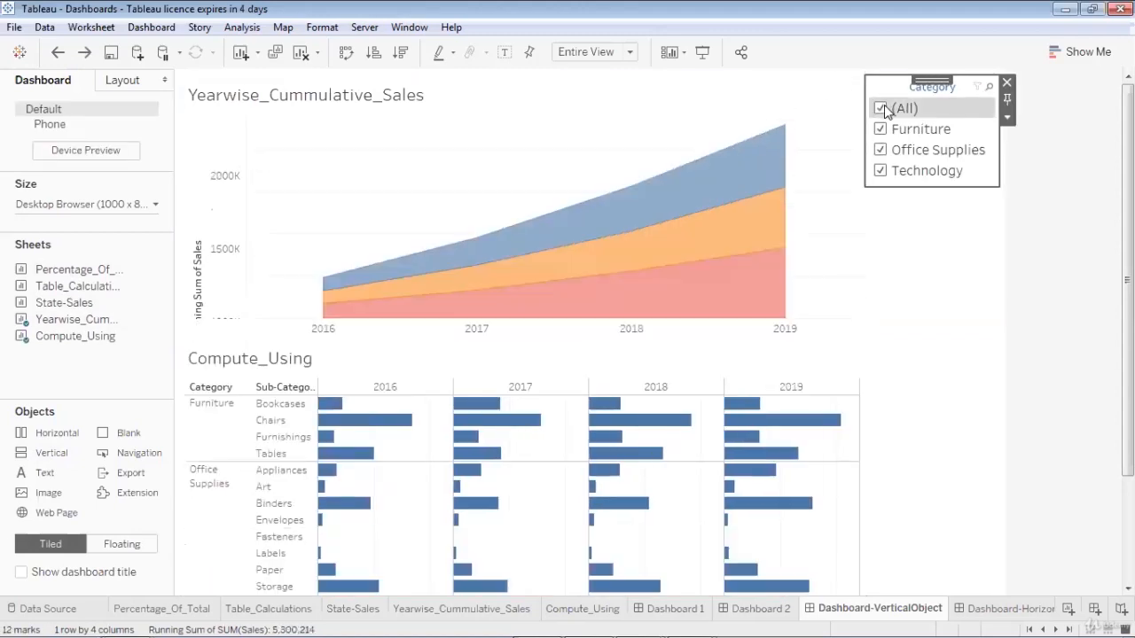
Step: Clear the dashboard and add the Yearwise_Cummulative_Sales sheet as a floating object near its upper-left corner
{"action": "left_click", "coordinate": [303, 51]}
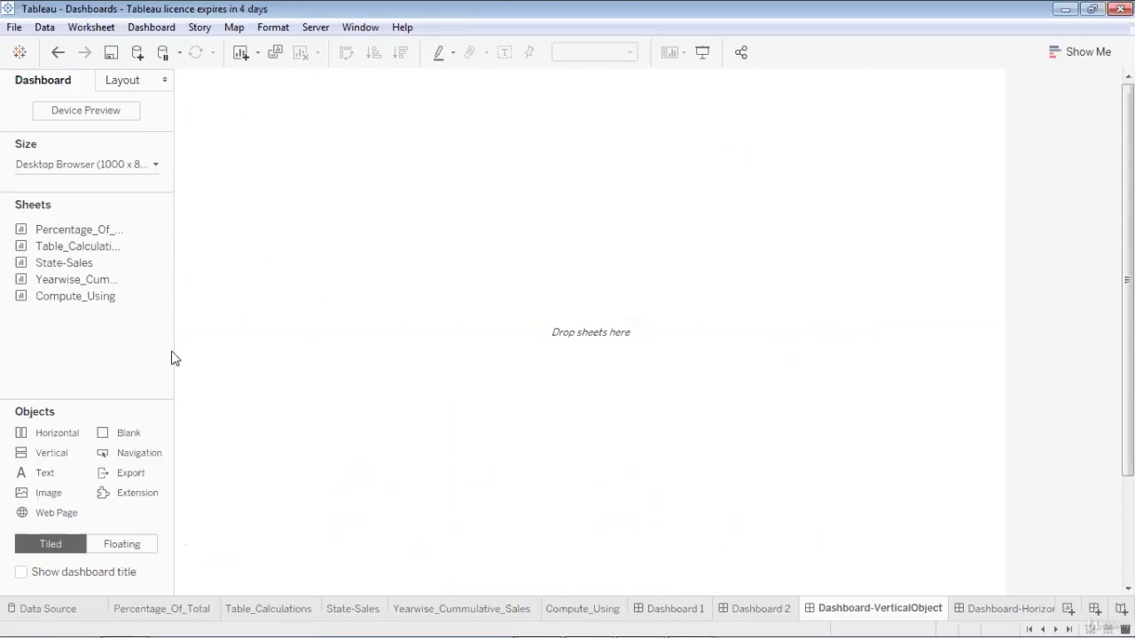
{"action": "left_click", "coordinate": [132, 540]}
{"action": "double_click", "coordinate": [55, 263]}
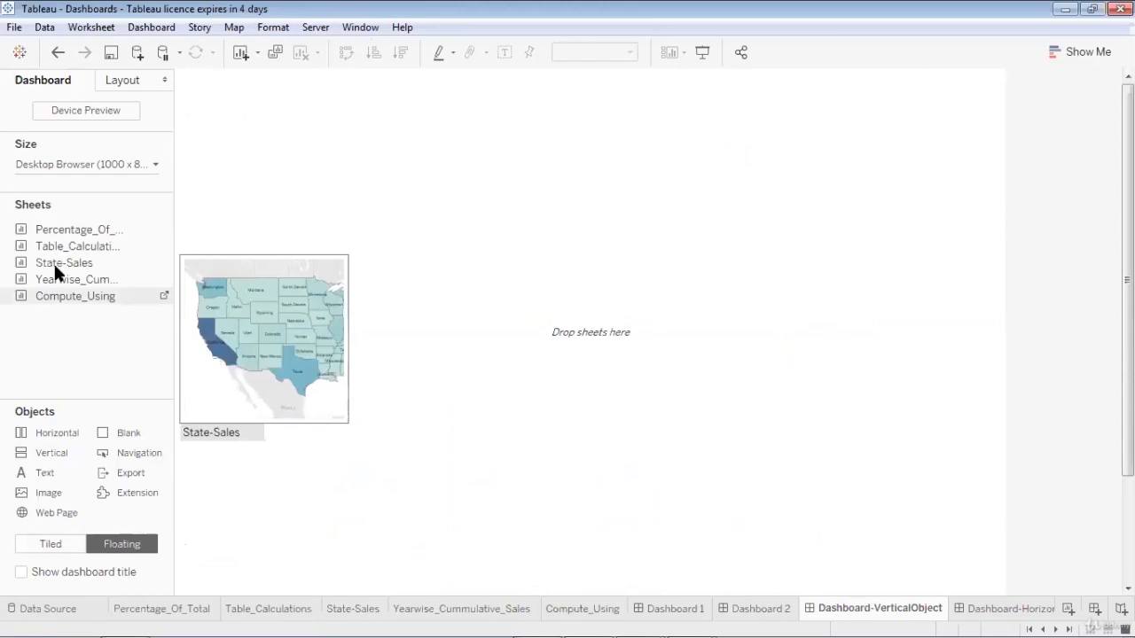
{"action": "left_click_drag", "start_coordinate": [73, 277], "coordinate": [176, 106]}
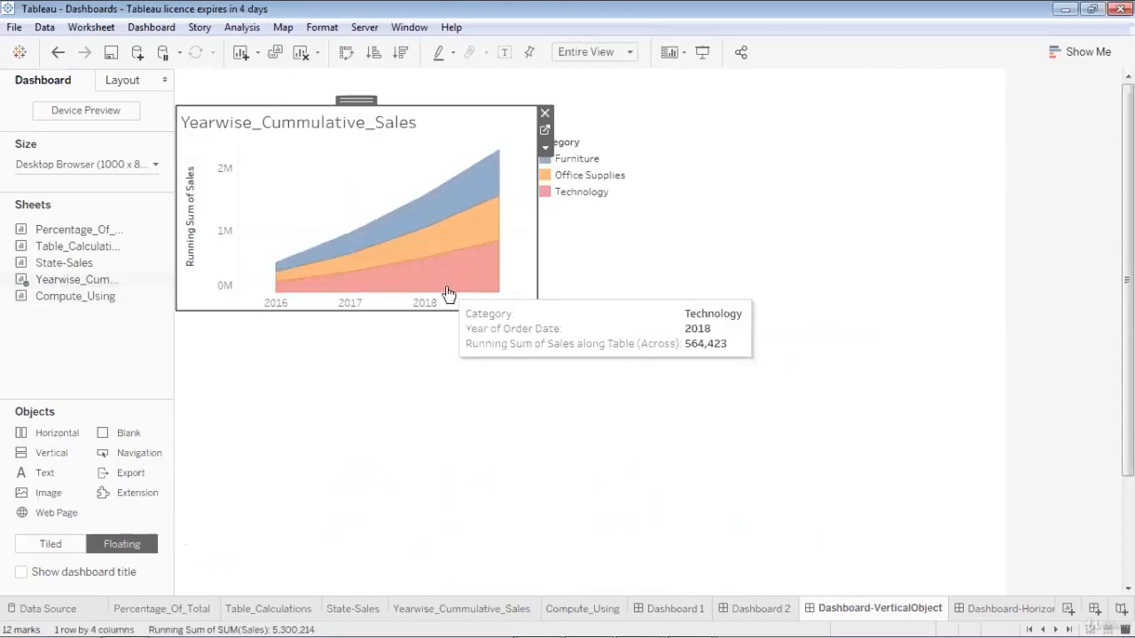
Step: Enlarge the Yearwise_Cummulative_Sales chart to the full dashboard width and move the Category color legend over its empty upper-left area
{"action": "left_click_drag", "start_coordinate": [535, 309], "coordinate": [1003, 325]}
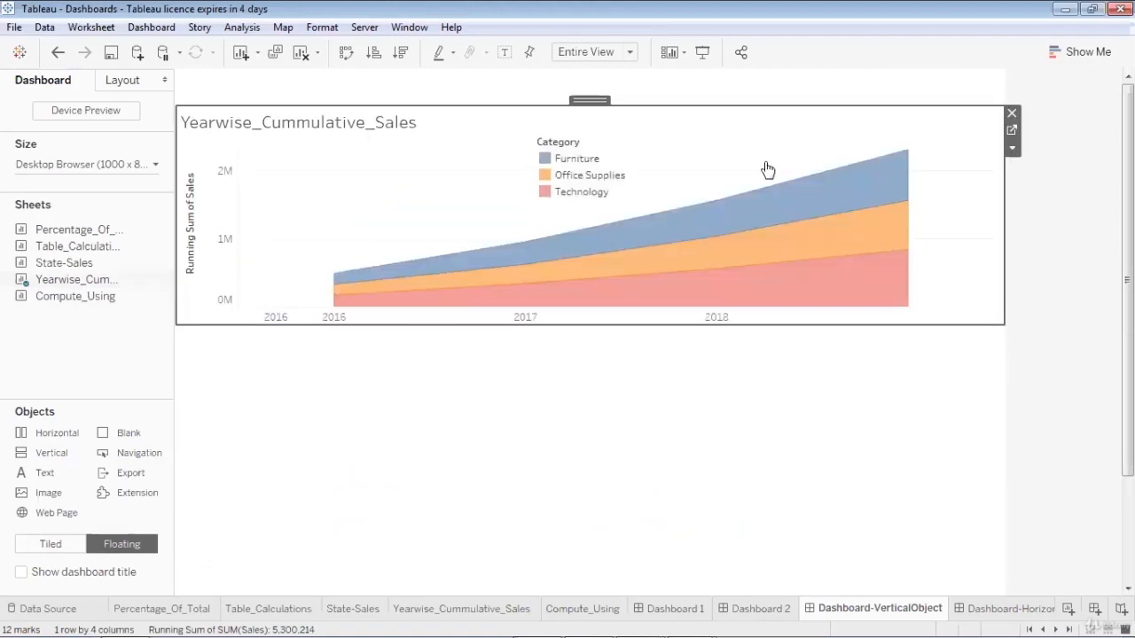
{"action": "left_click", "coordinate": [594, 155]}
{"action": "left_click_drag", "start_coordinate": [585, 129], "coordinate": [318, 139]}
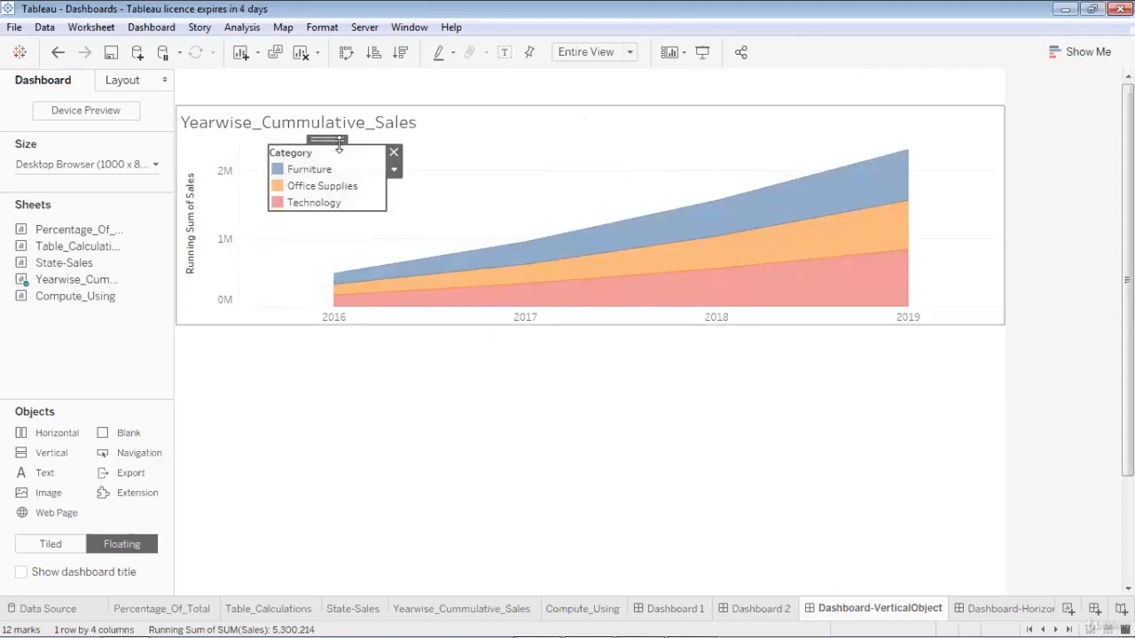
{"action": "left_click", "coordinate": [624, 323]}
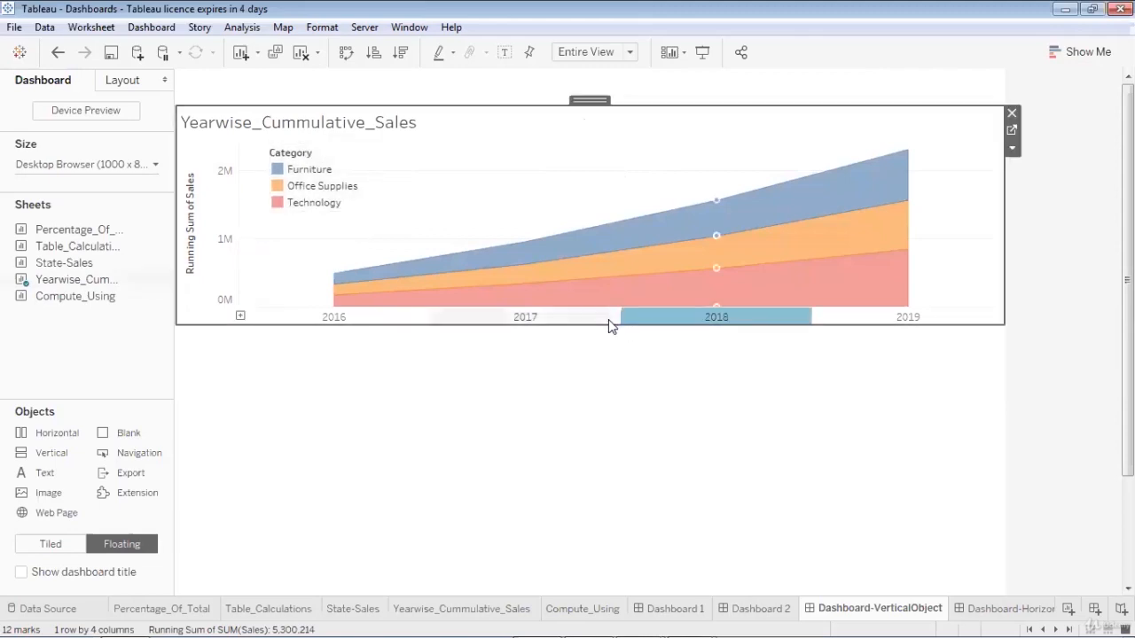
{"action": "left_click_drag", "start_coordinate": [611, 322], "coordinate": [613, 358]}
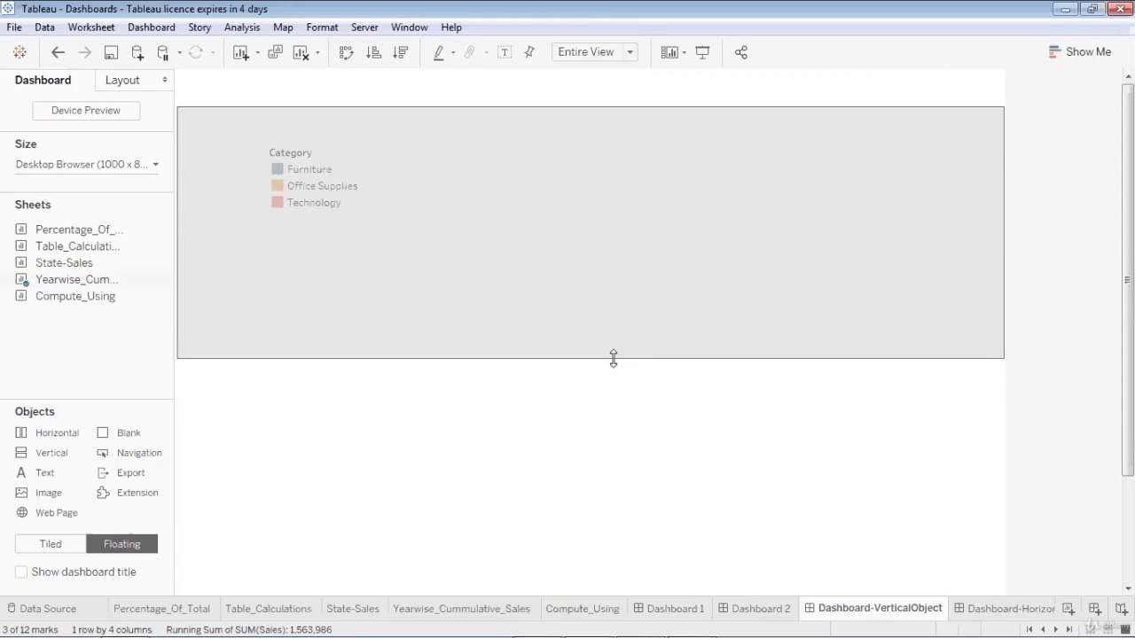
{"action": "mouse_move", "coordinate": [647, 293]}
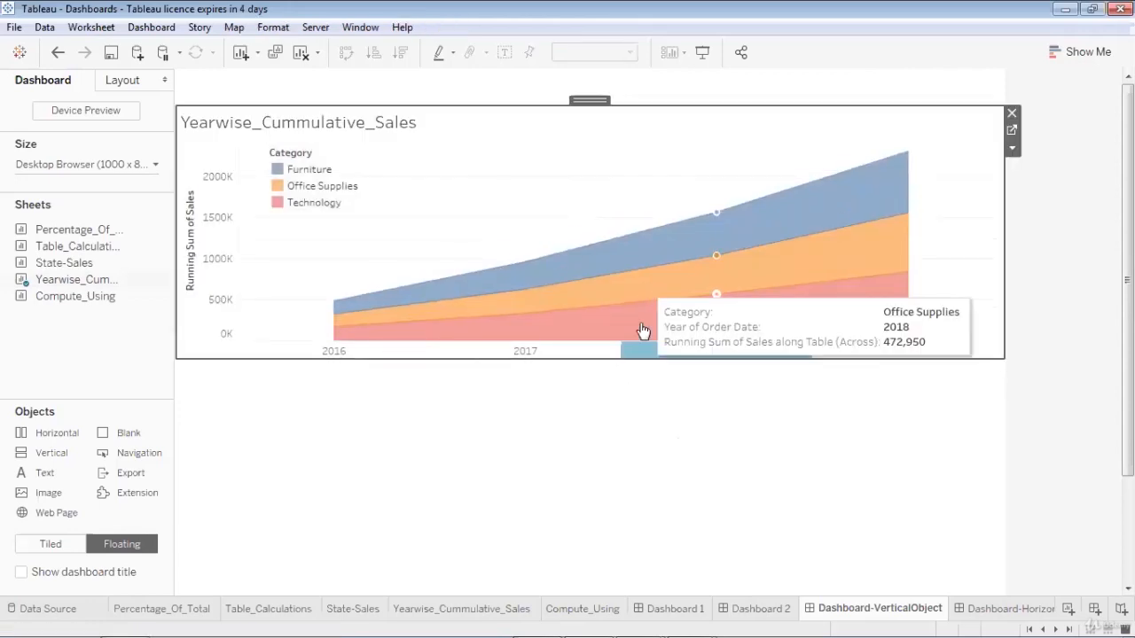
Step: Add Compute_Using as a floating sheet directly below the area chart and enlarge it to the full dashboard width
{"action": "left_click", "coordinate": [64, 302]}
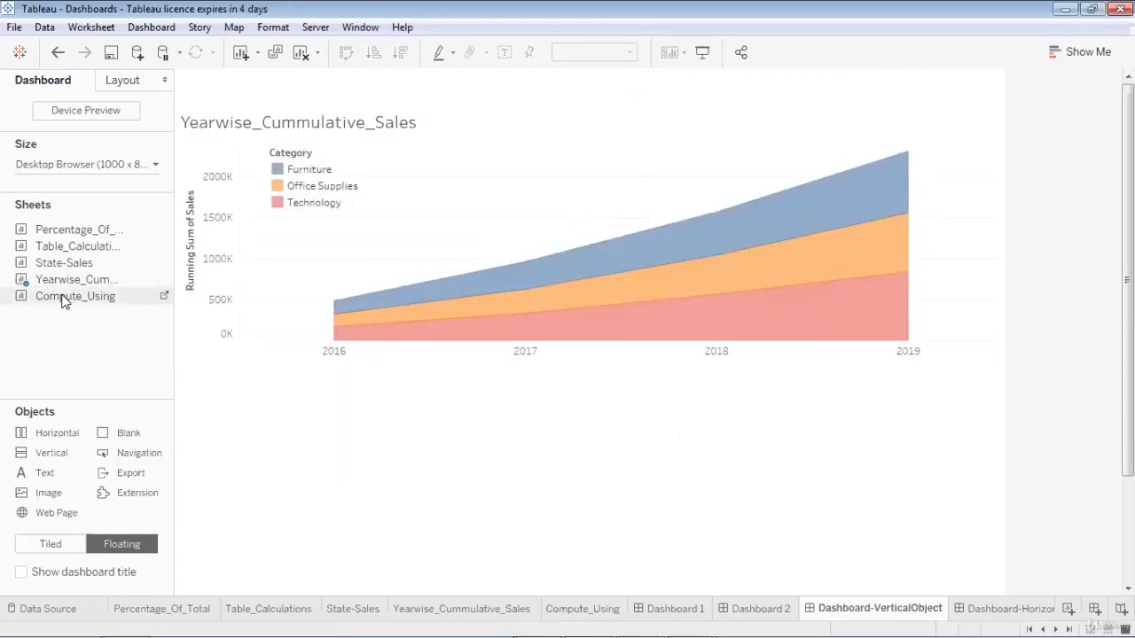
{"action": "left_click_drag", "start_coordinate": [67, 300], "coordinate": [264, 406]}
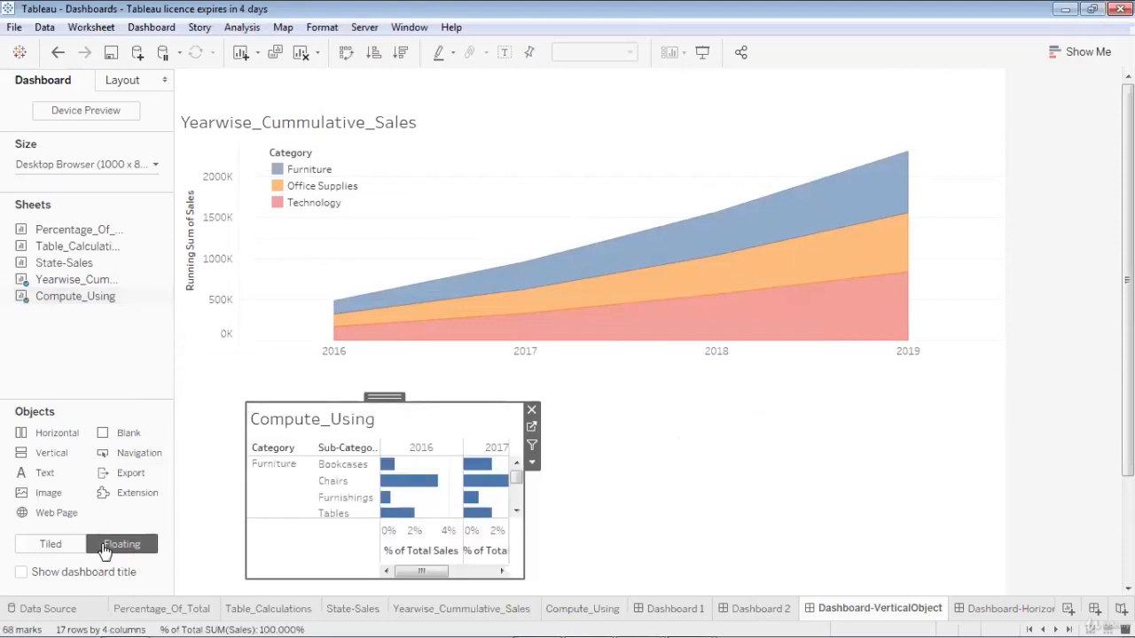
{"action": "left_click_drag", "start_coordinate": [396, 400], "coordinate": [328, 358]}
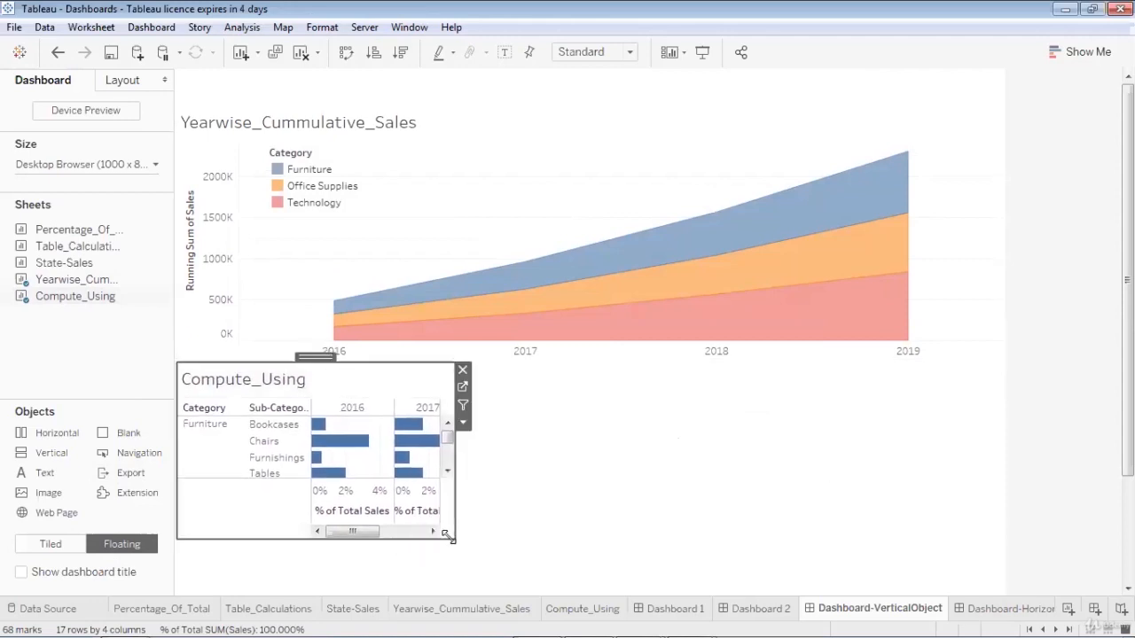
{"action": "left_click_drag", "start_coordinate": [455, 538], "coordinate": [1006, 487]}
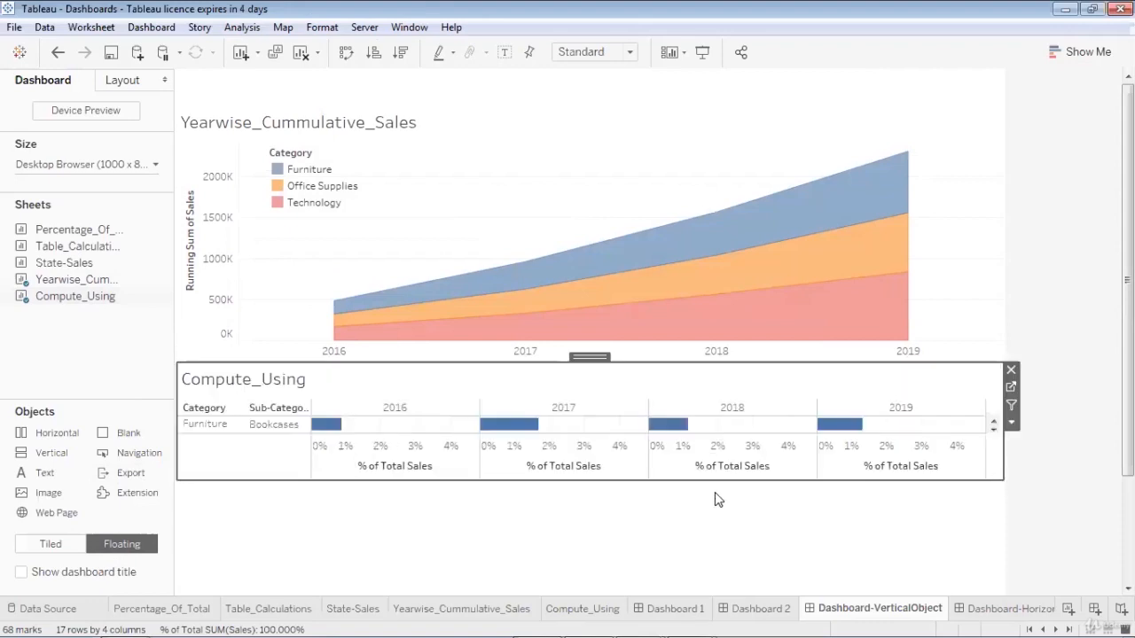
{"action": "left_click_drag", "start_coordinate": [707, 479], "coordinate": [706, 583]}
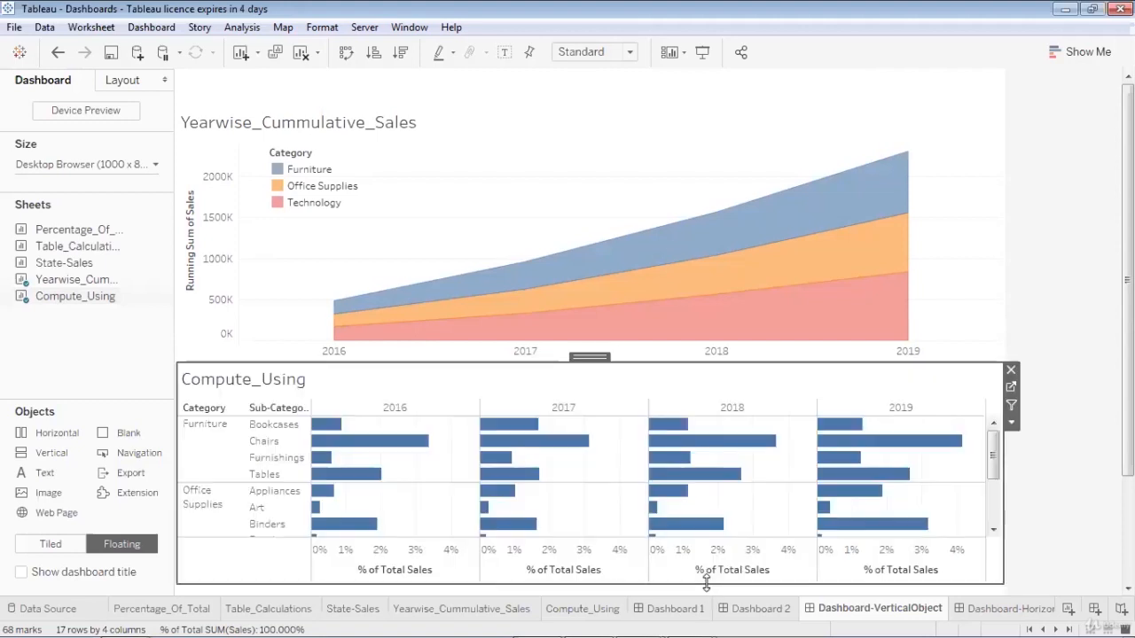
Step: Show the Category filter for the Yearwise_Cummulative_Sales chart and place it in the dashboard's upper-right corner
{"action": "left_click", "coordinate": [984, 146]}
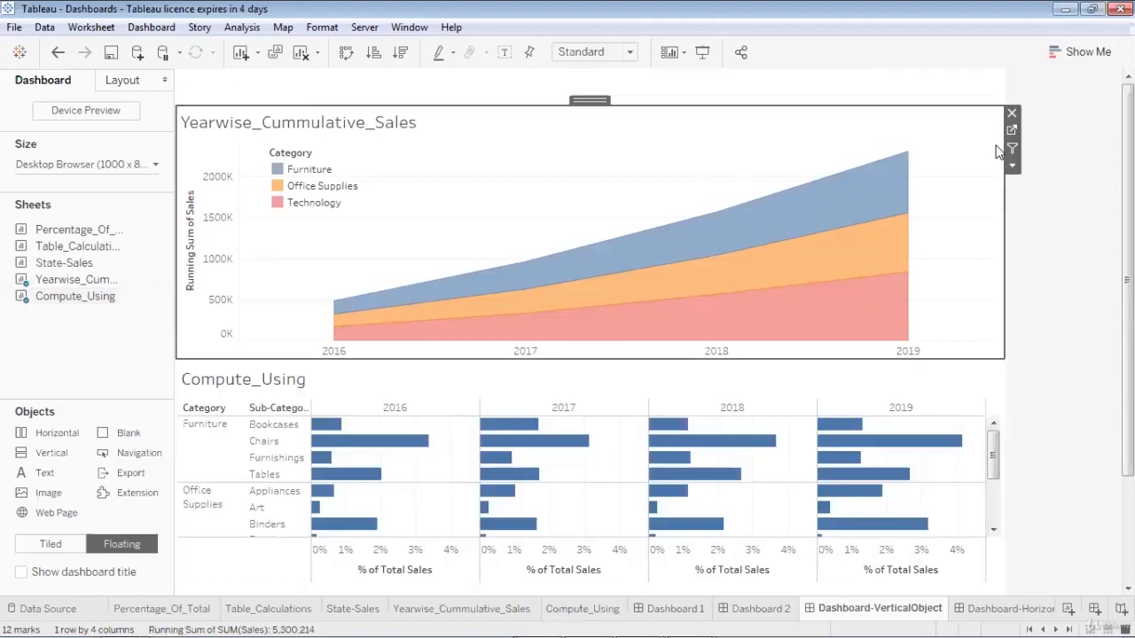
{"action": "left_click", "coordinate": [1011, 165]}
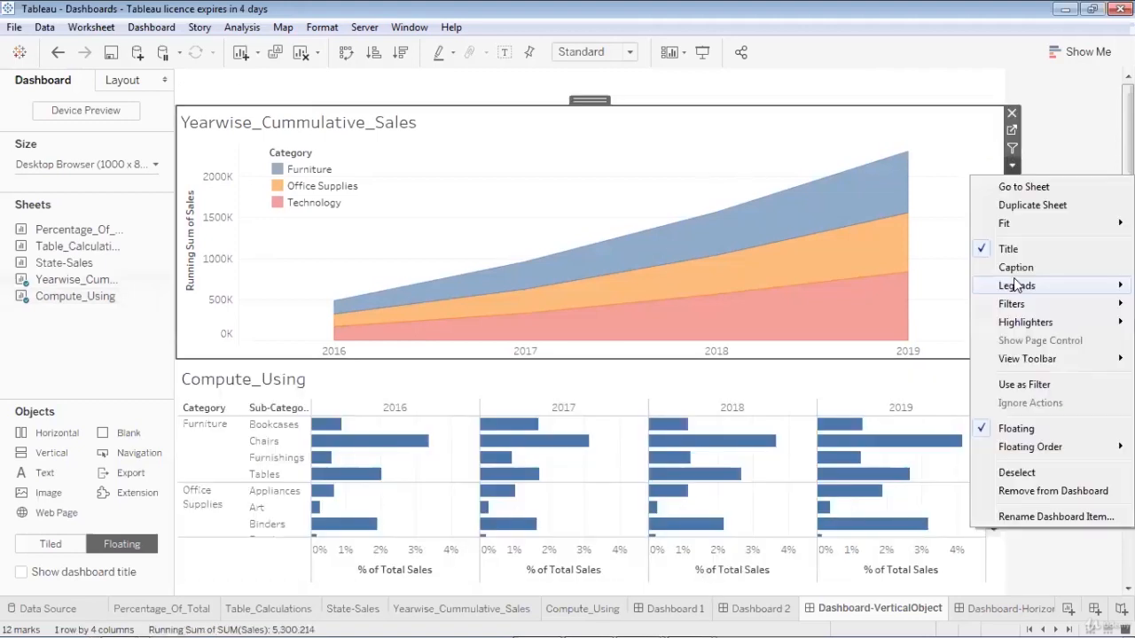
{"action": "mouse_move", "coordinate": [1013, 304]}
{"action": "left_click", "coordinate": [881, 332]}
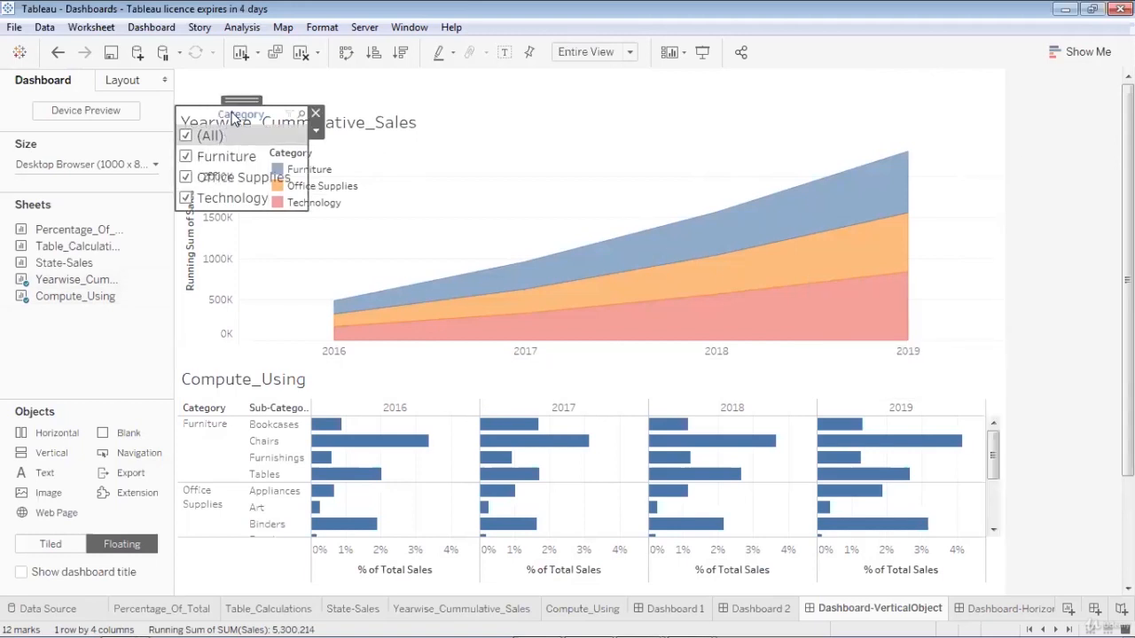
{"action": "left_click_drag", "start_coordinate": [243, 103], "coordinate": [918, 72]}
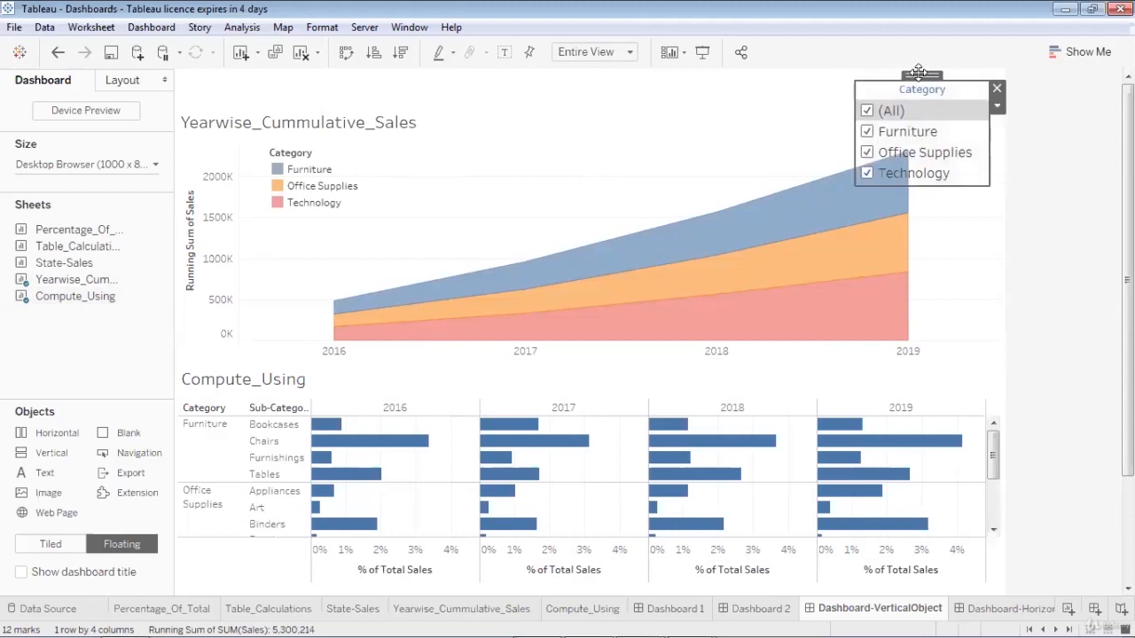
Step: Narrow the Yearwise_Cummulative_Sales and Compute_Using charts so both end just left of the Category filter
{"action": "left_click", "coordinate": [684, 164]}
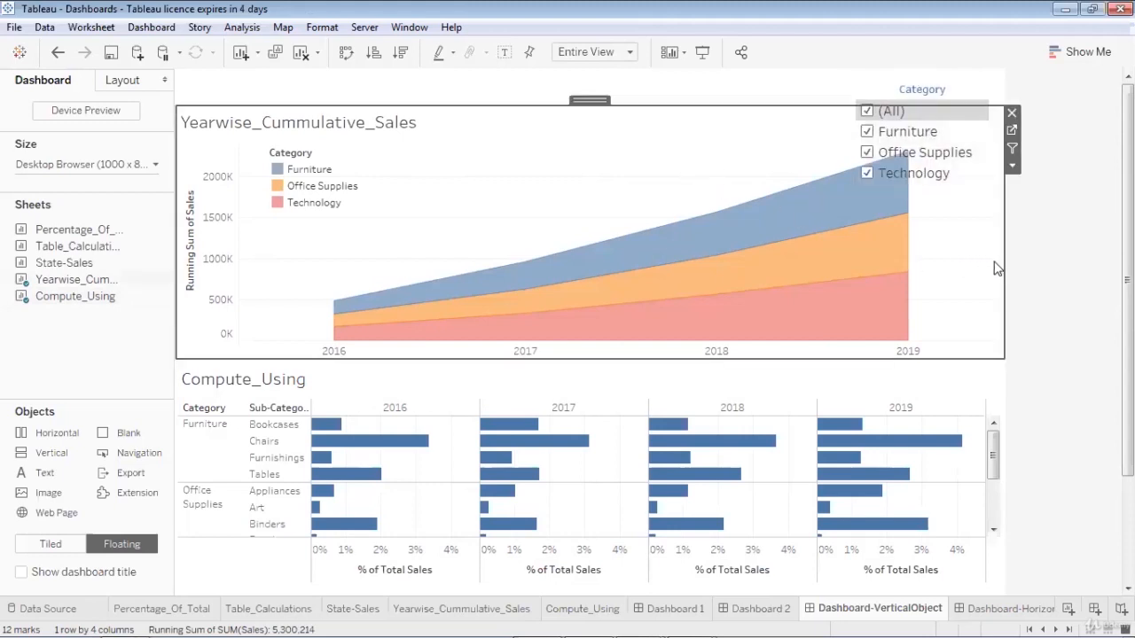
{"action": "left_click_drag", "start_coordinate": [1004, 259], "coordinate": [849, 251]}
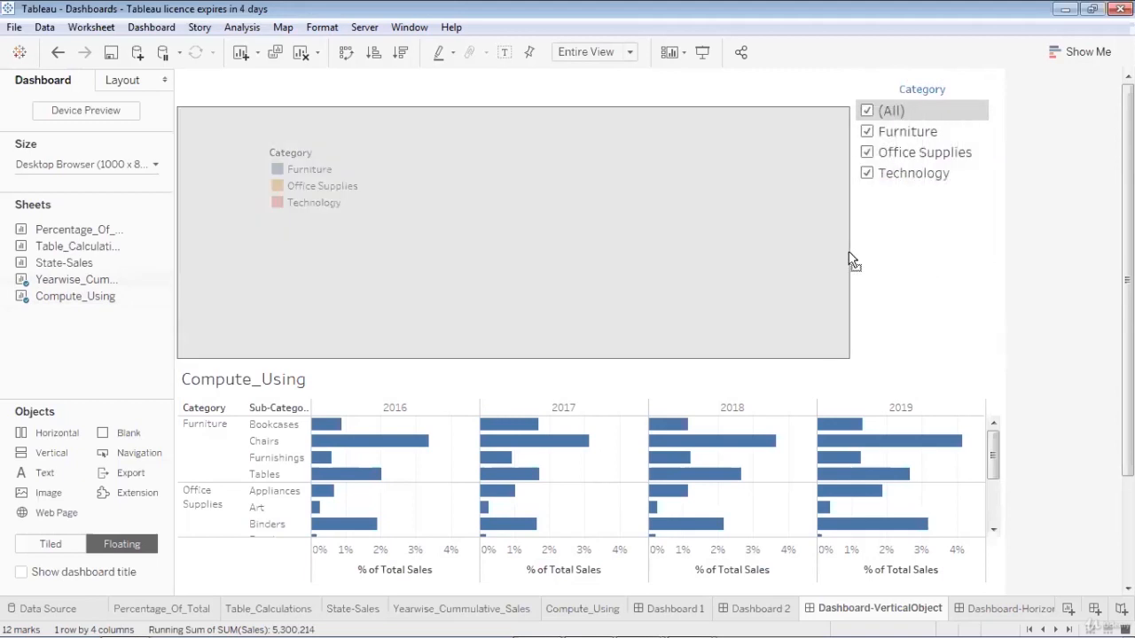
{"action": "left_click", "coordinate": [975, 375]}
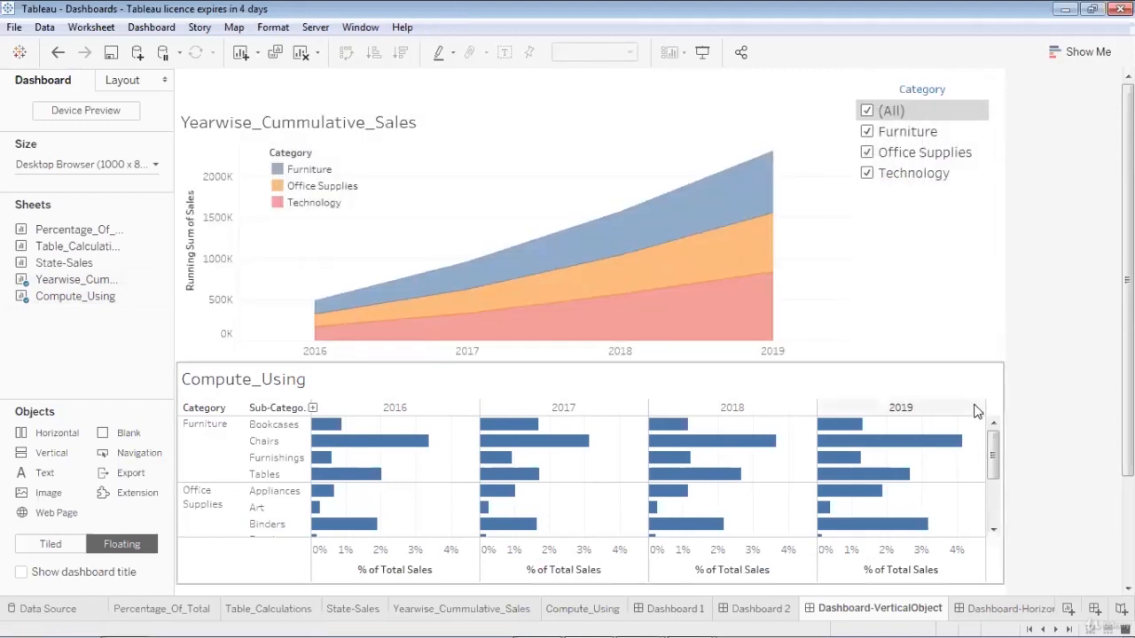
{"action": "left_click_drag", "start_coordinate": [975, 375], "coordinate": [857, 460]}
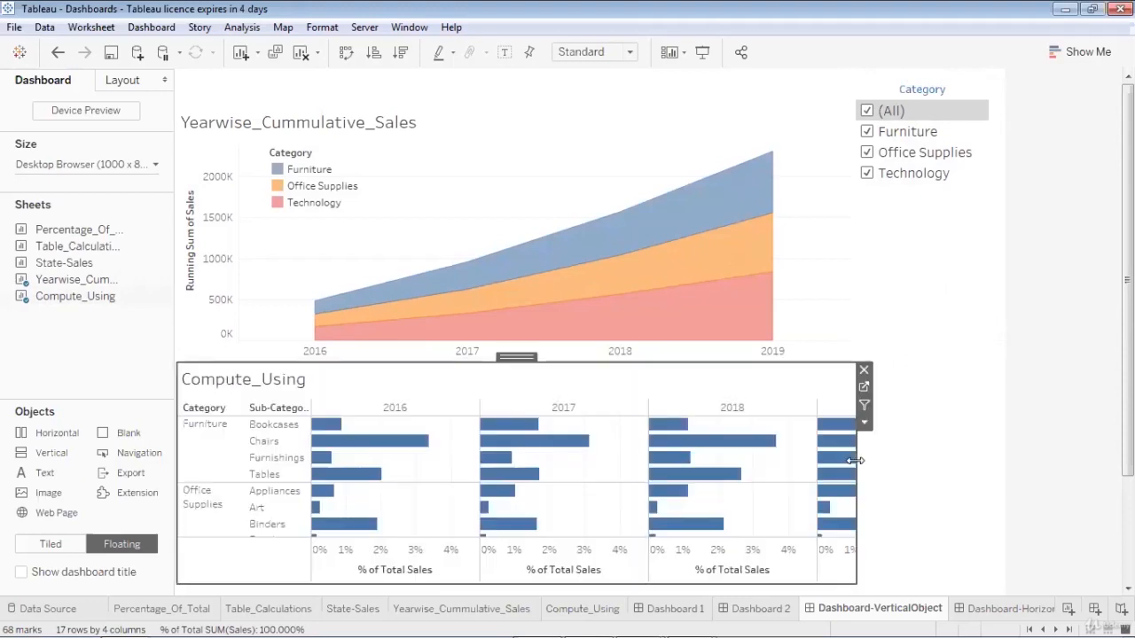
Step: In presentation mode, exclude Furniture and Office Supplies with the Category filter, then include Office Supplies again
{"action": "left_click", "coordinate": [703, 52]}
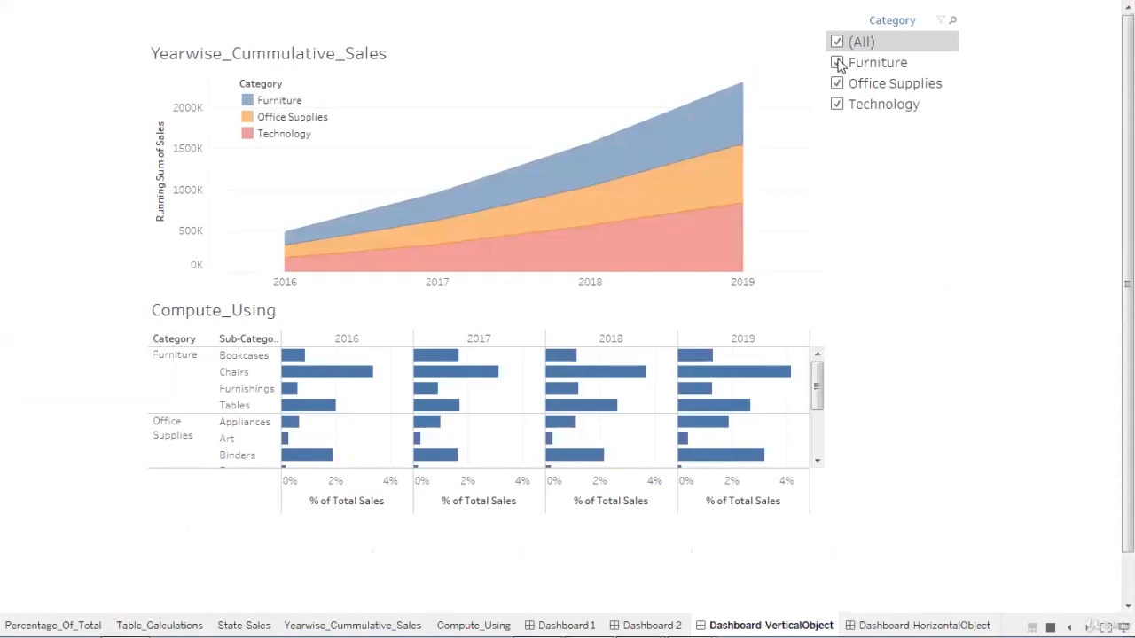
{"action": "left_click", "coordinate": [837, 62]}
{"action": "left_click", "coordinate": [837, 84]}
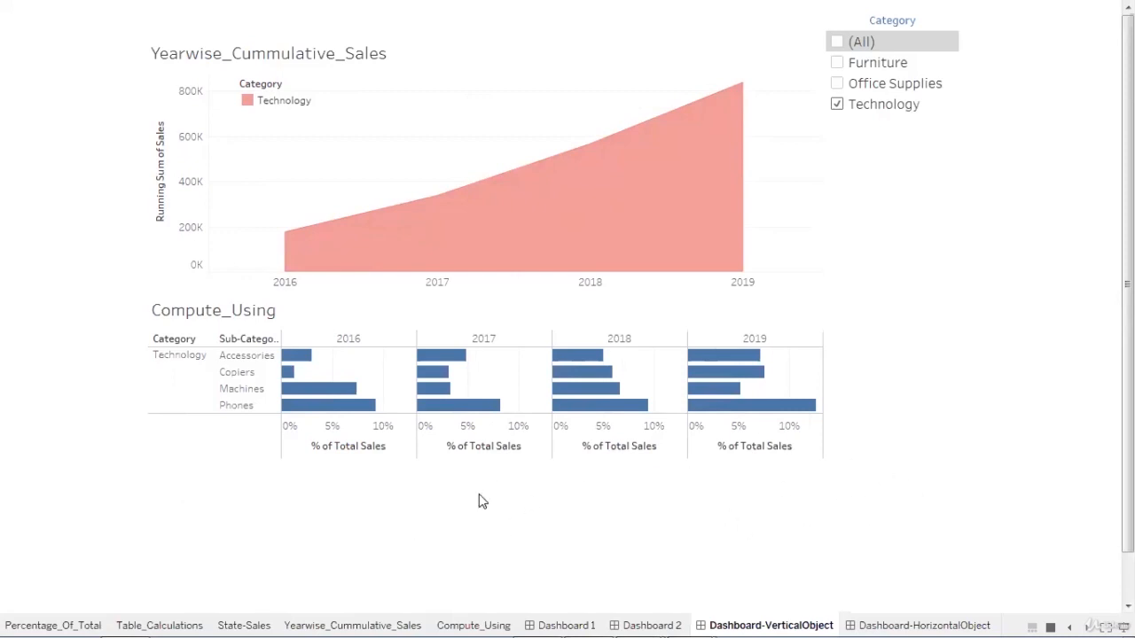
{"action": "left_click", "coordinate": [837, 84]}
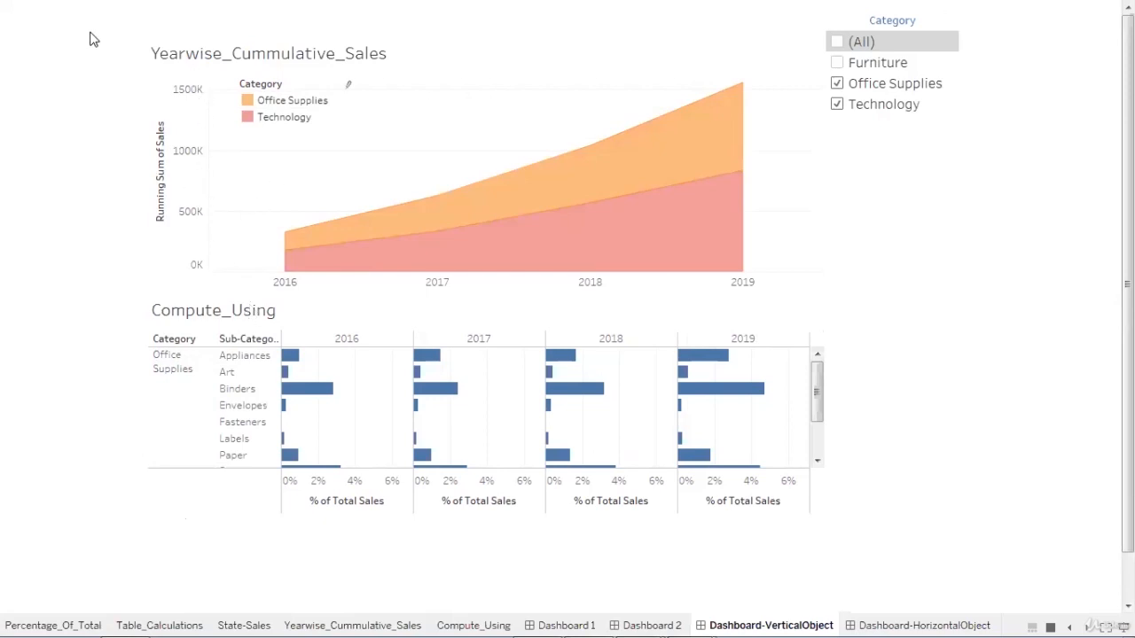
Step: Leave presentation mode and give the Yearwise_Cummulative_Sales chart a solid orange border
{"action": "key", "text": "Escape"}
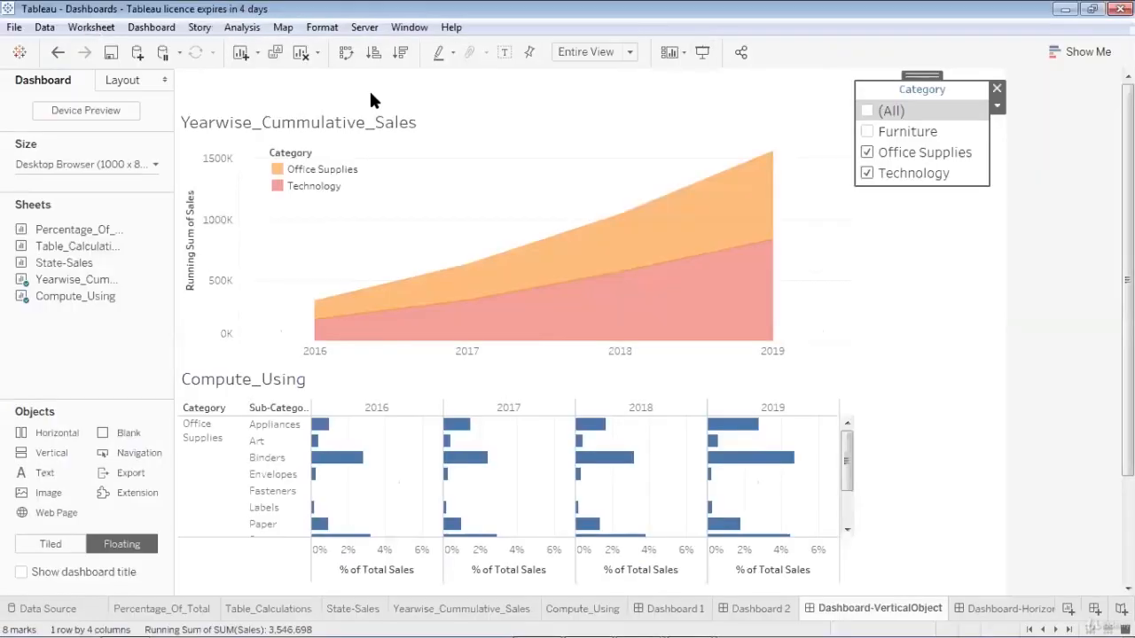
{"action": "left_click", "coordinate": [467, 110]}
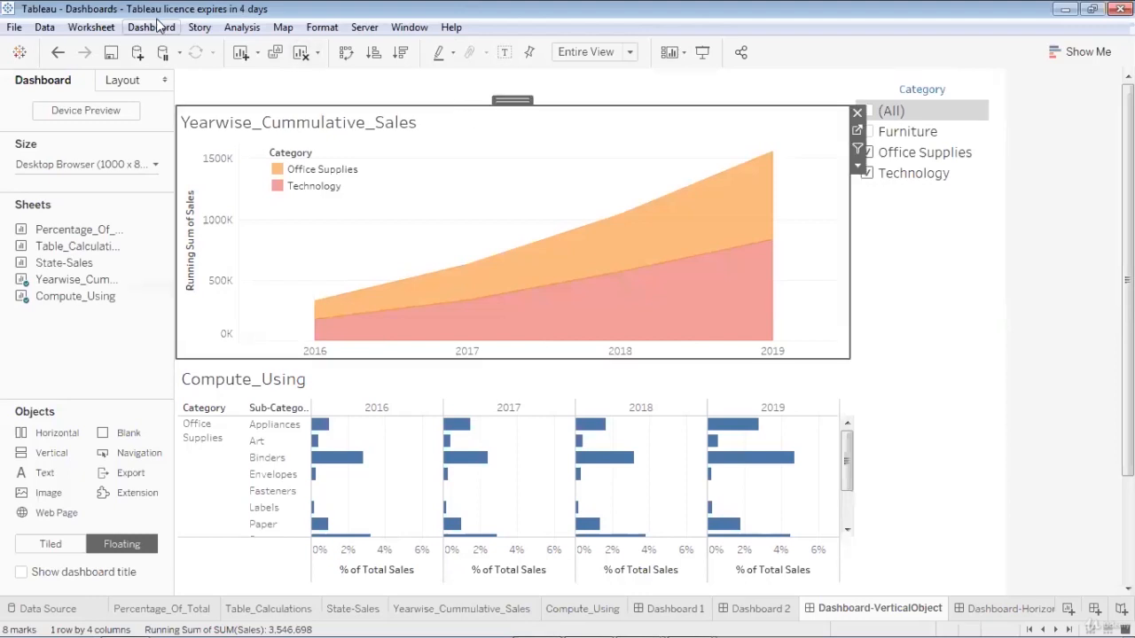
{"action": "left_click", "coordinate": [133, 81]}
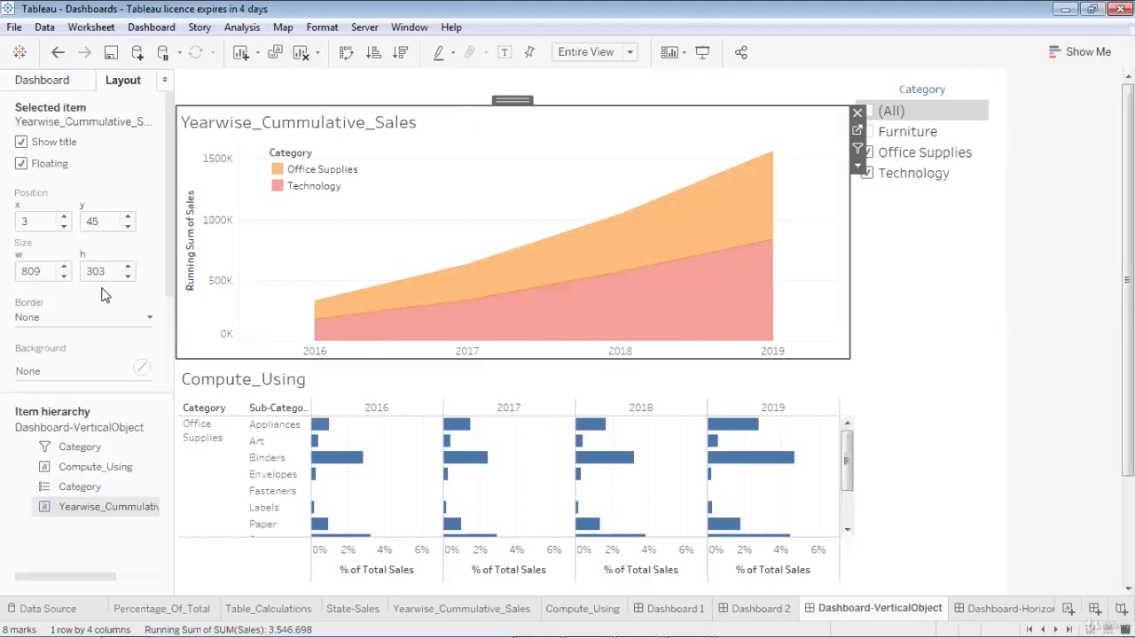
{"action": "left_click", "coordinate": [146, 321]}
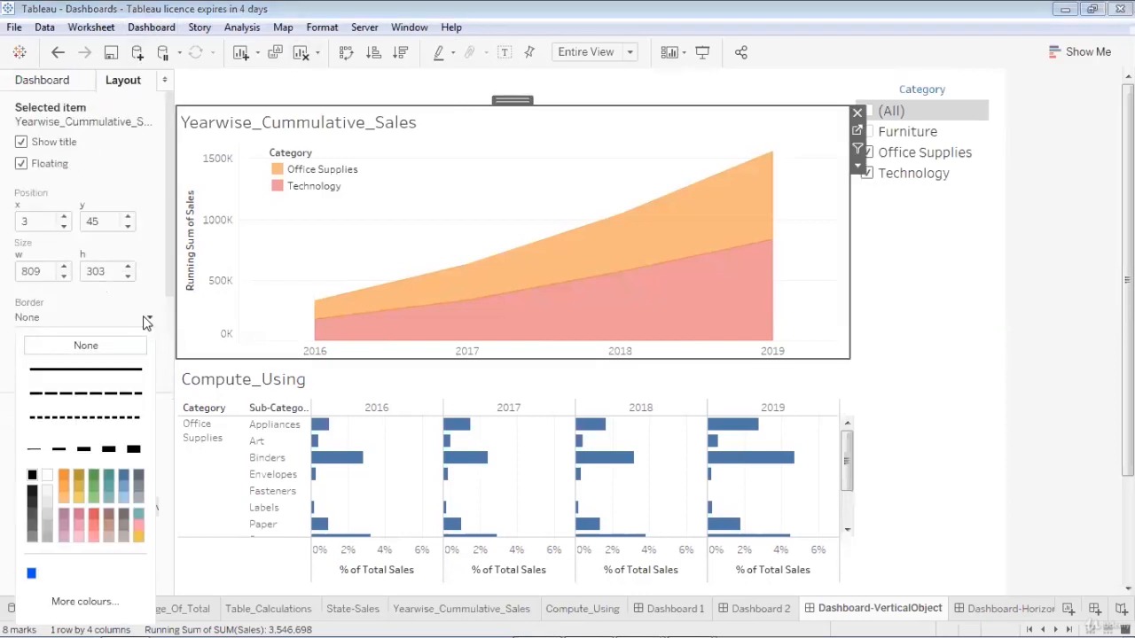
{"action": "left_click", "coordinate": [63, 473]}
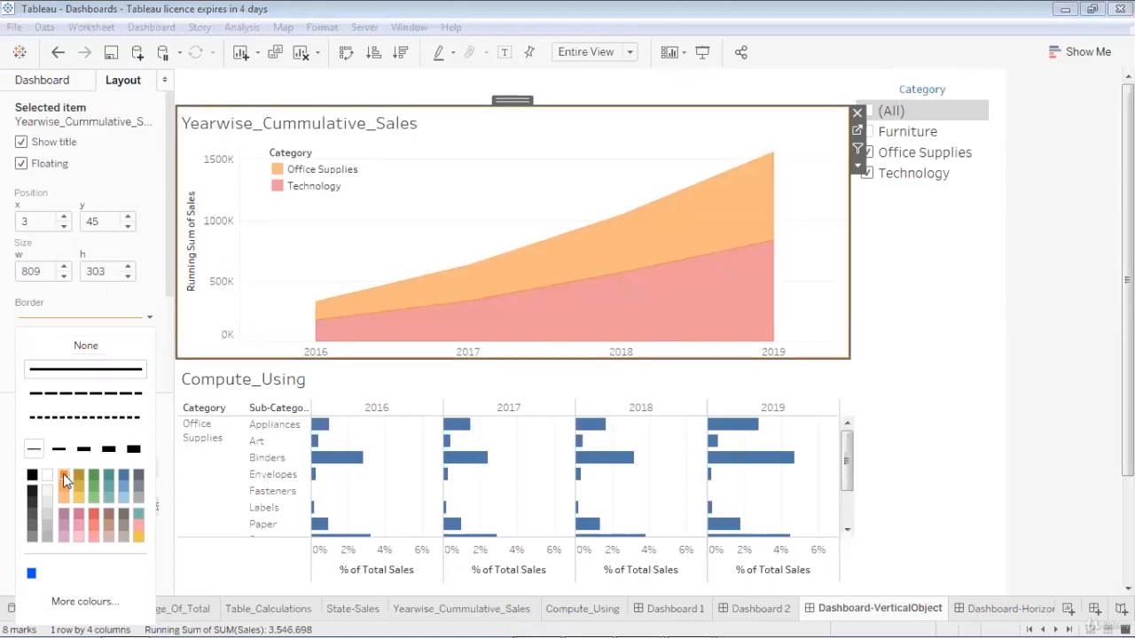
Step: Give the Compute_Using chart a solid blue border and deselect it
{"action": "left_click", "coordinate": [443, 386]}
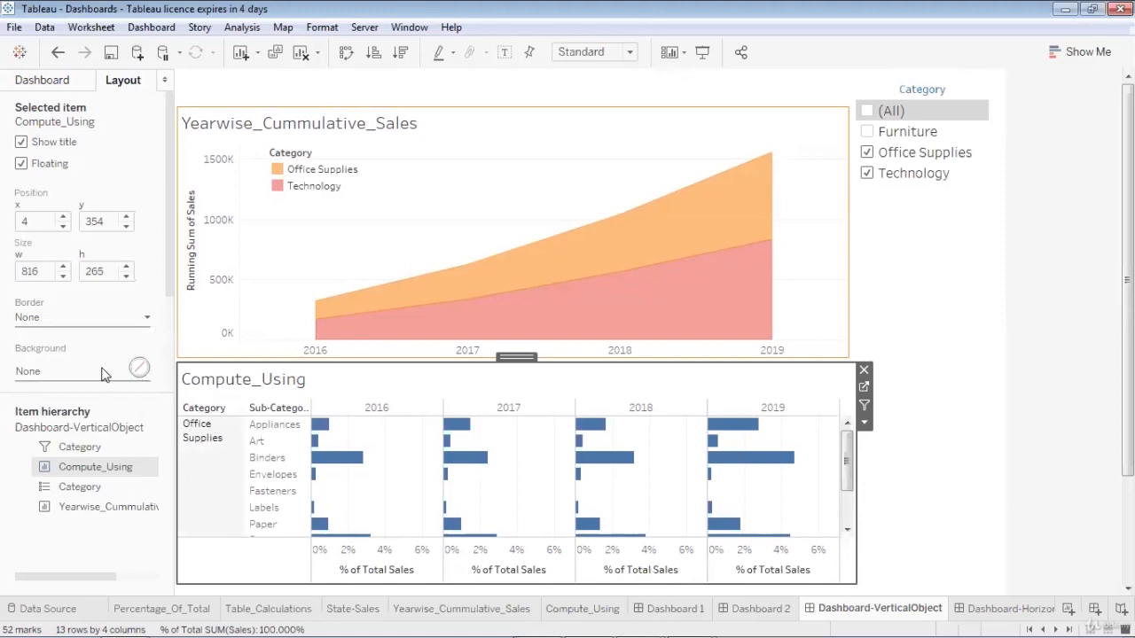
{"action": "left_click", "coordinate": [148, 325]}
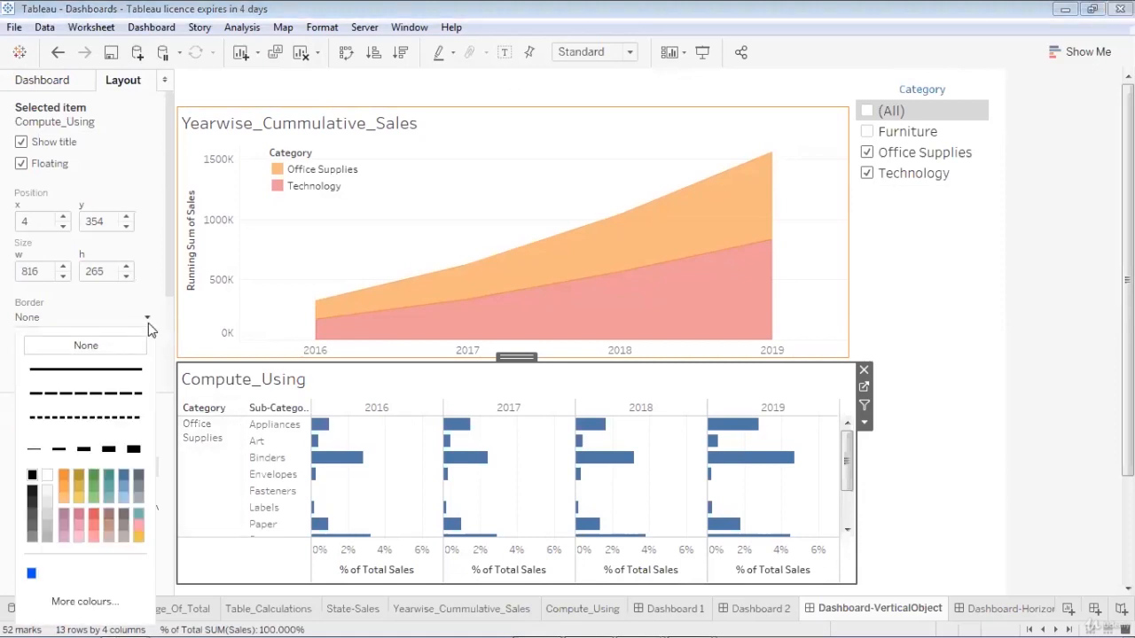
{"action": "left_click", "coordinate": [122, 475]}
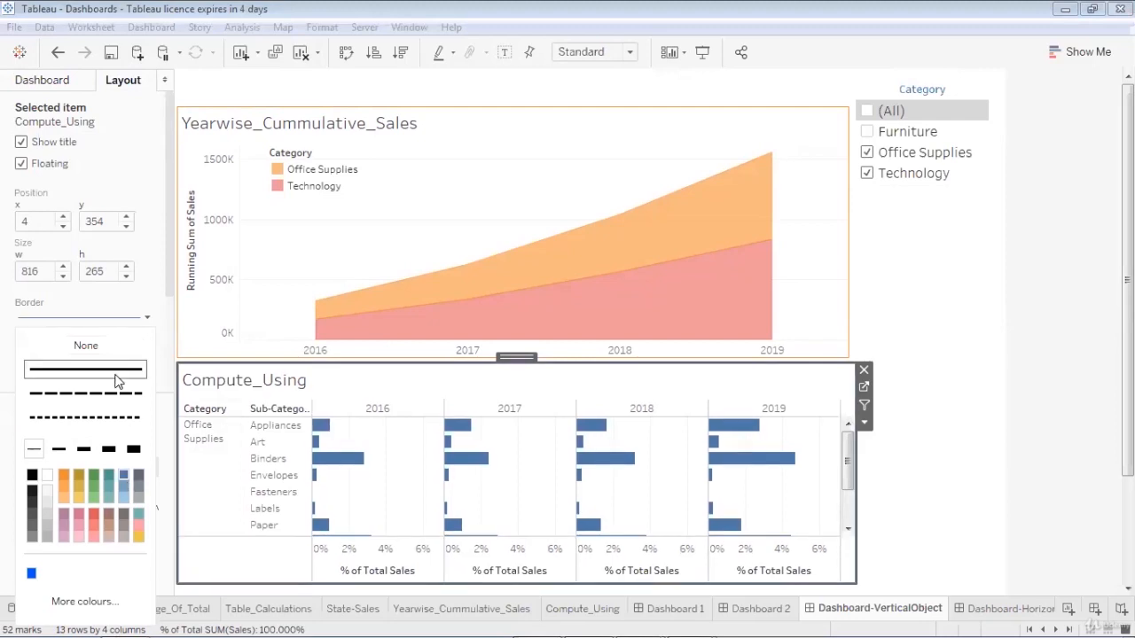
{"action": "left_click", "coordinate": [954, 262]}
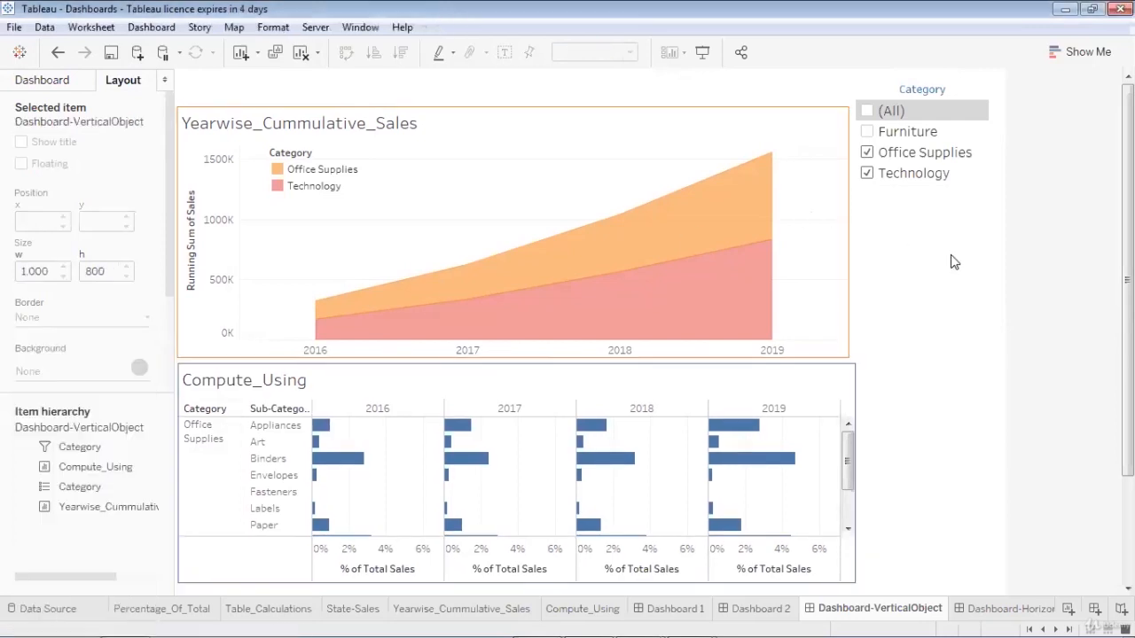
Step: In presentation mode, include Furniture in the Category filter and look through the Compute_Using rows
{"action": "left_click", "coordinate": [706, 52]}
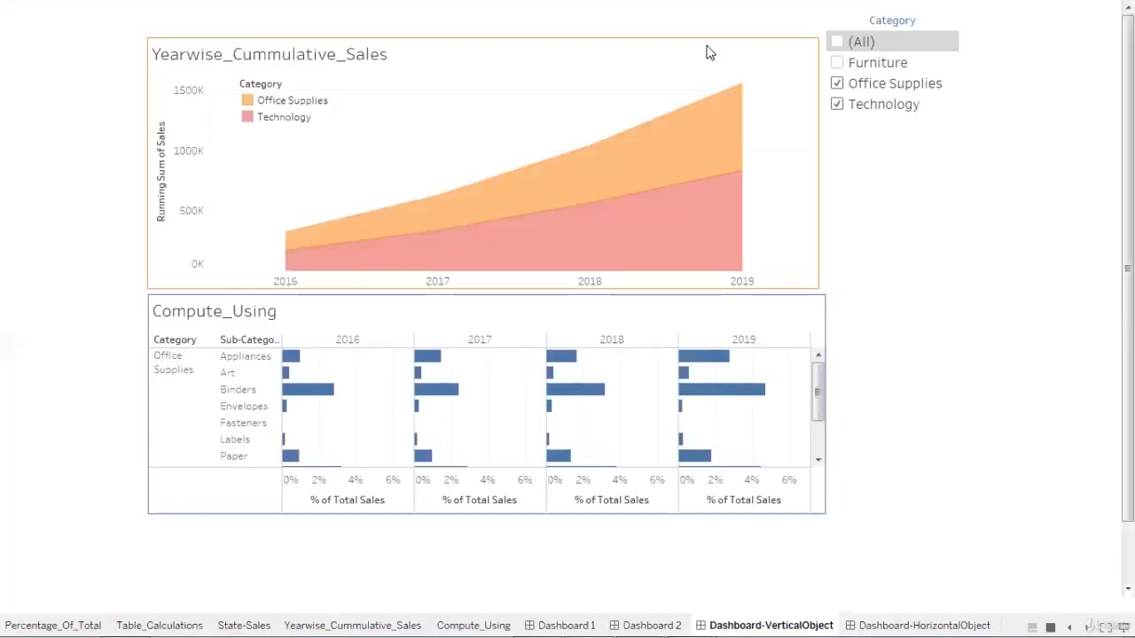
{"action": "left_click", "coordinate": [838, 63]}
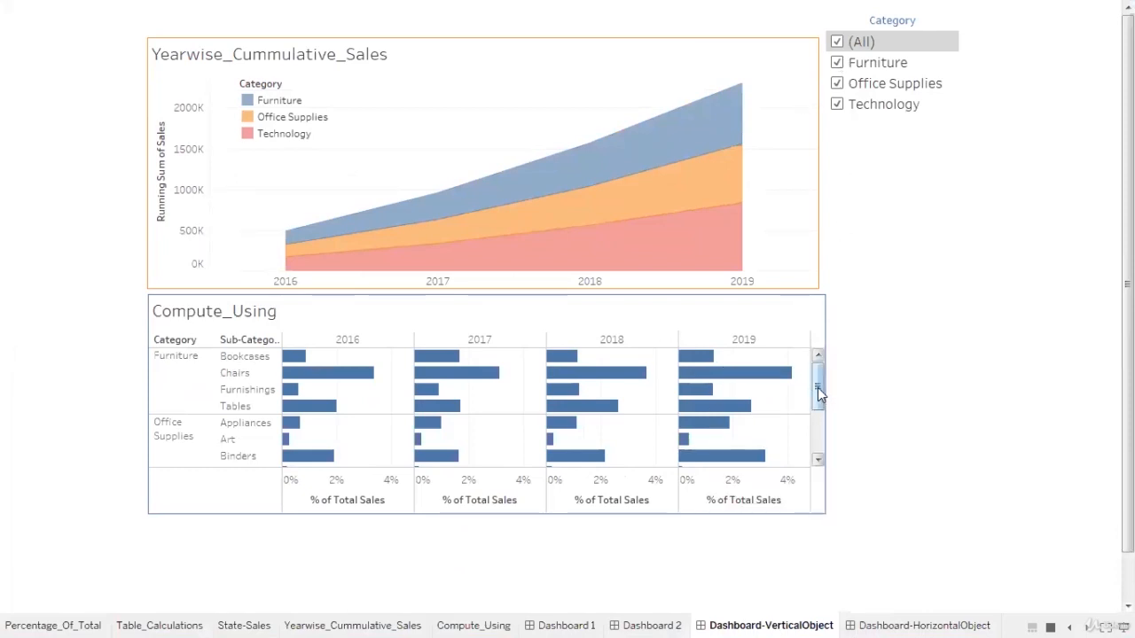
{"action": "mouse_move", "coordinate": [817, 387]}
{"action": "left_mouse_down"}
{"action": "mouse_move", "coordinate": [820, 435]}
{"action": "mouse_move", "coordinate": [816, 377]}
{"action": "left_mouse_up"}
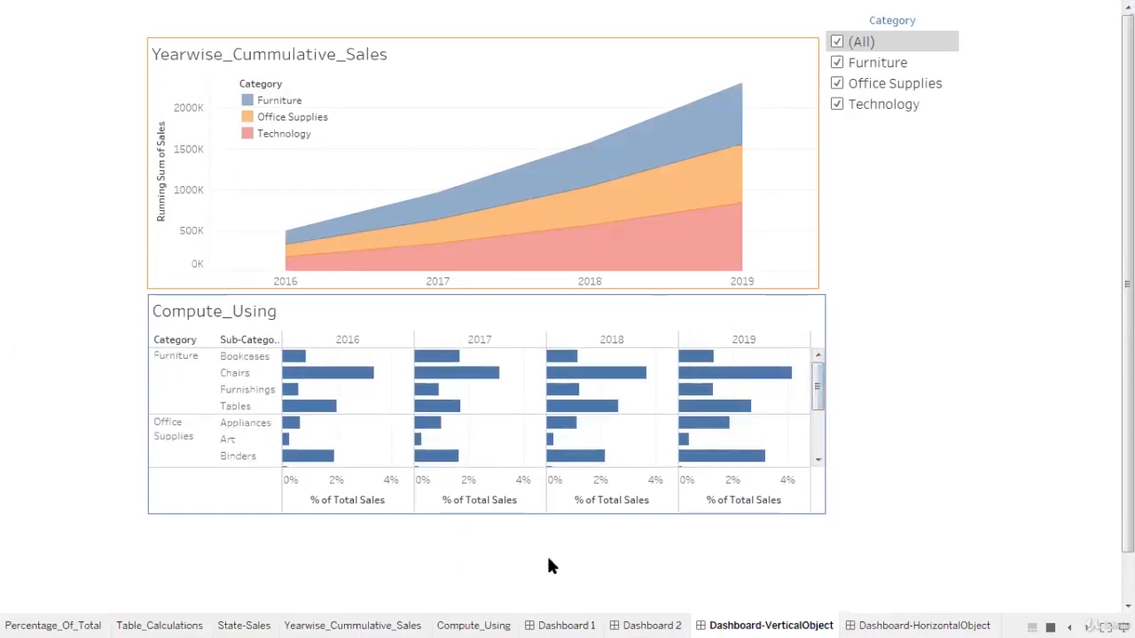
Step: Exclude Furniture and Office Supplies with the Category filter, include Office Supplies again, and view the last Compute_Using rows
{"action": "left_click", "coordinate": [838, 64]}
{"action": "left_click", "coordinate": [838, 84]}
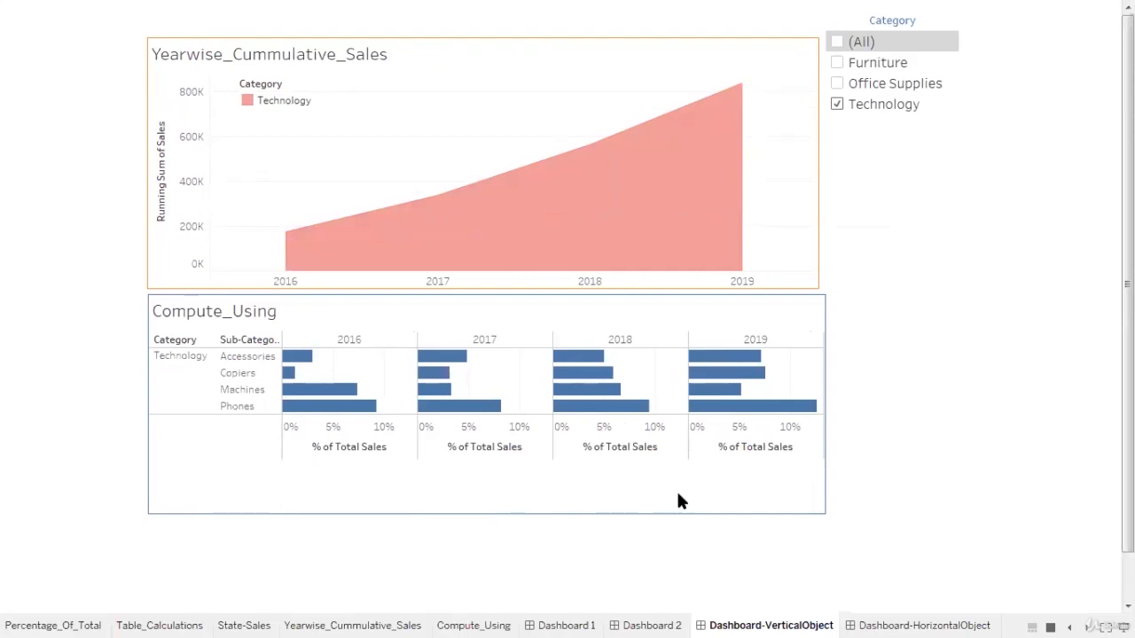
{"action": "left_click", "coordinate": [837, 81]}
{"action": "left_click_drag", "start_coordinate": [812, 401], "coordinate": [819, 442]}
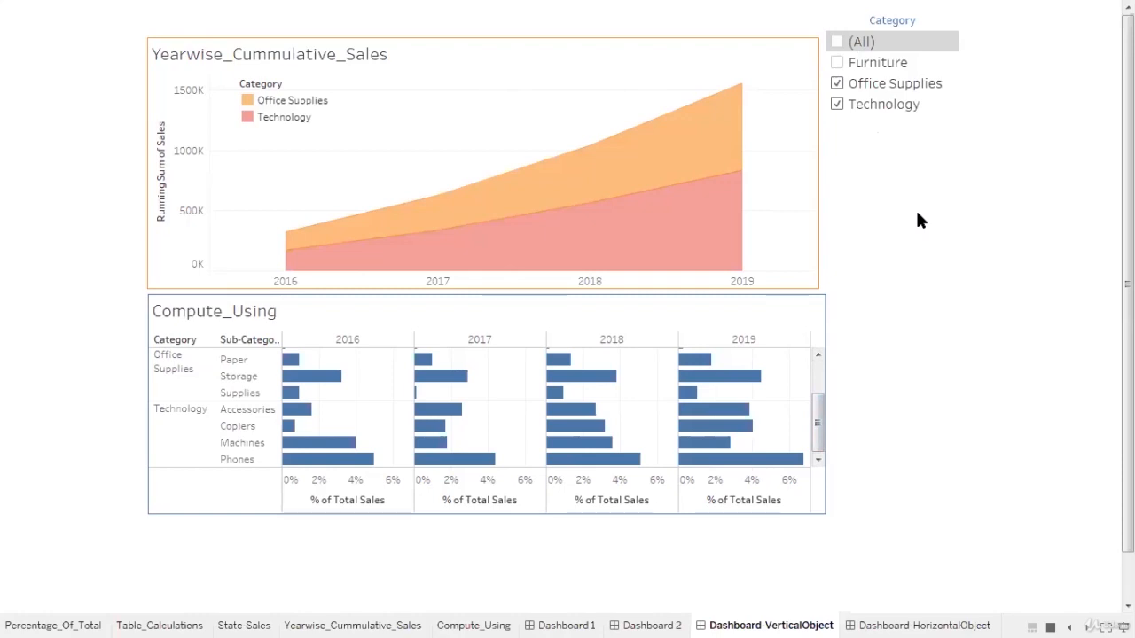
Step: Exclude and re-include Office Supplies, include Furniture as well, and leave presentation mode
{"action": "left_click", "coordinate": [837, 85]}
{"action": "left_click", "coordinate": [837, 83]}
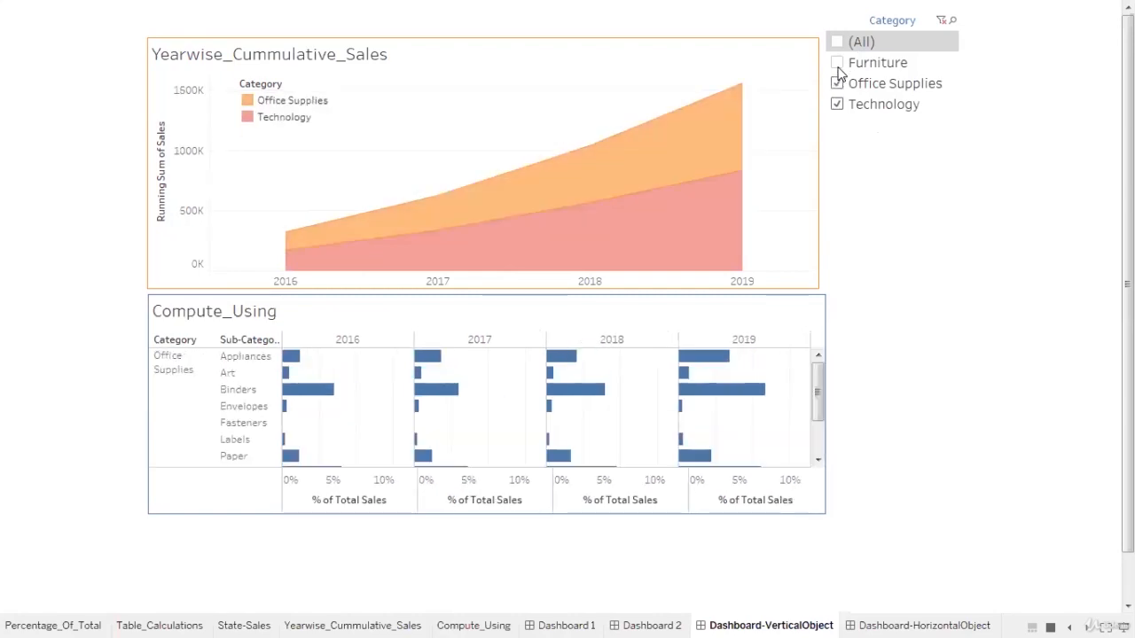
{"action": "left_click", "coordinate": [836, 63]}
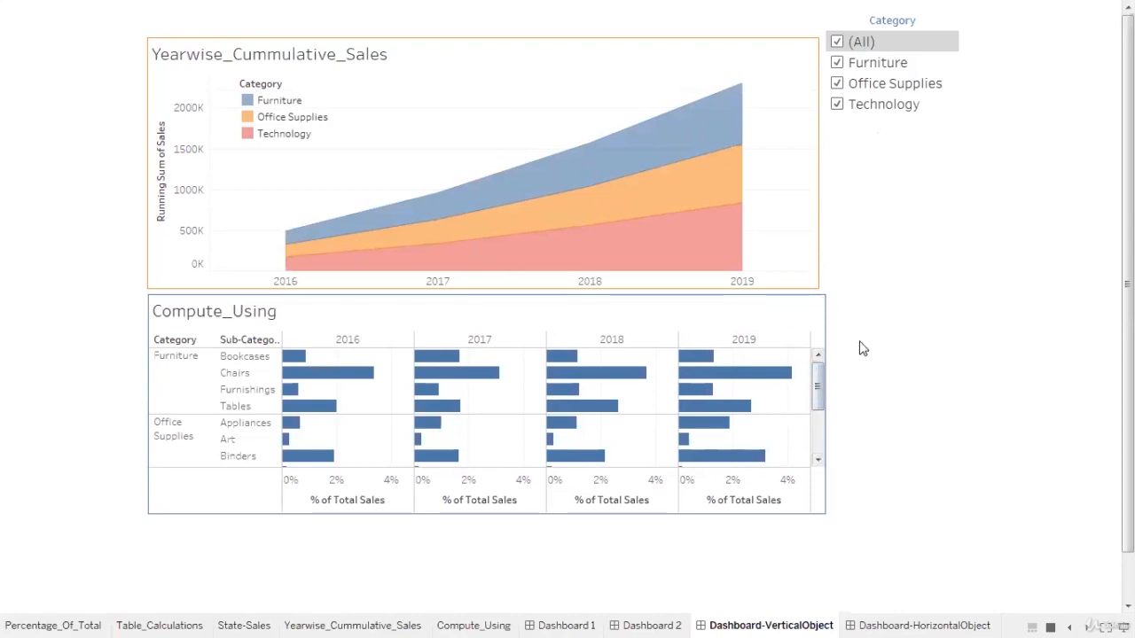
{"action": "mouse_move", "coordinate": [817, 390]}
{"action": "left_mouse_down"}
{"action": "mouse_move", "coordinate": [817, 437]}
{"action": "mouse_move", "coordinate": [817, 389]}
{"action": "left_mouse_up"}
{"action": "key", "text": "Escape"}
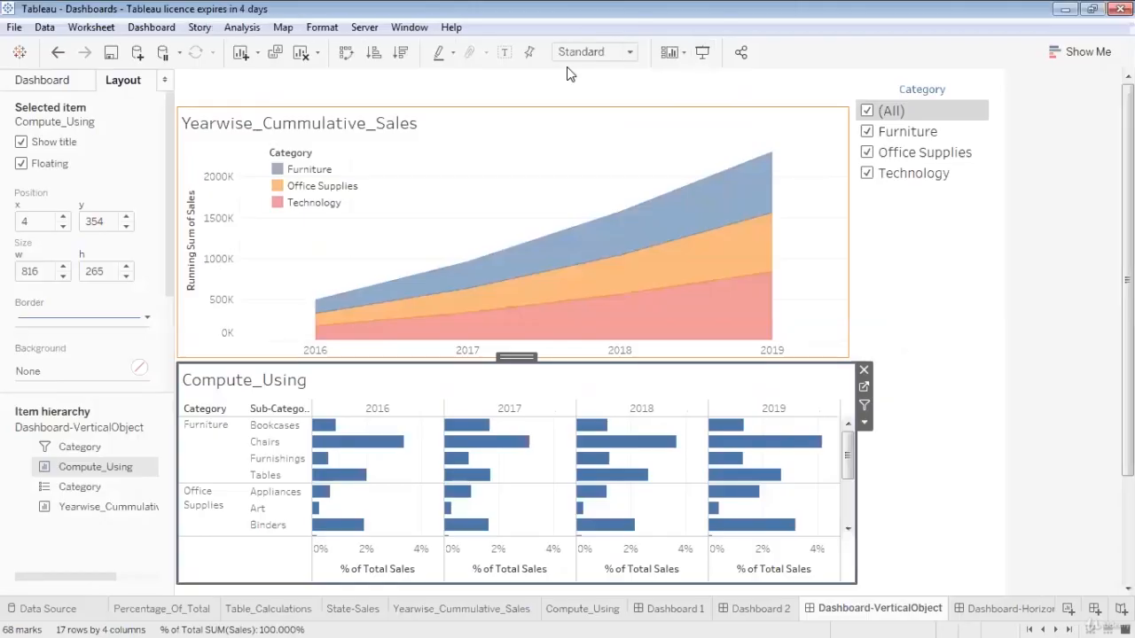
Step: Clear the Dashboard-VerticalObject dashboard and place a tiled Vertical container on it
{"action": "left_click", "coordinate": [300, 52]}
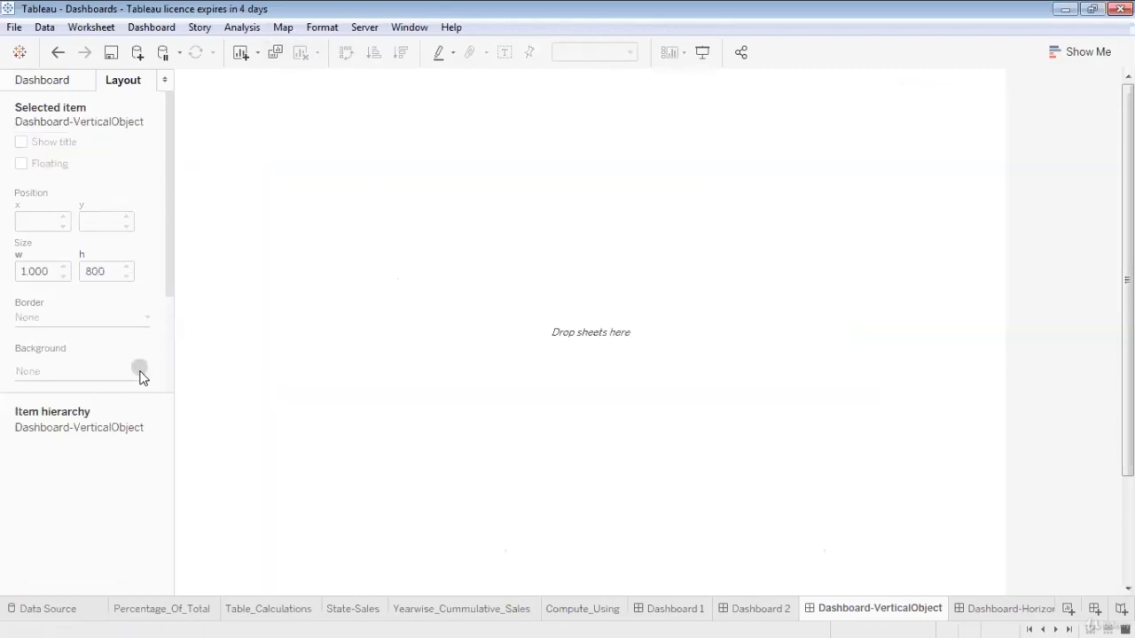
{"action": "left_click", "coordinate": [44, 81]}
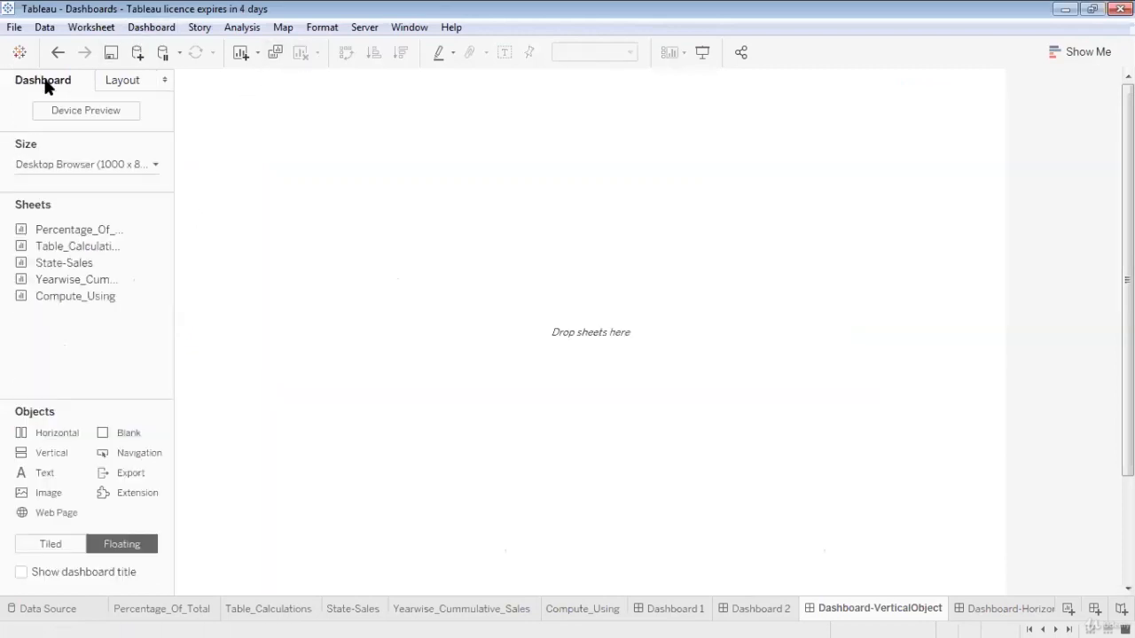
{"action": "left_click", "coordinate": [76, 543]}
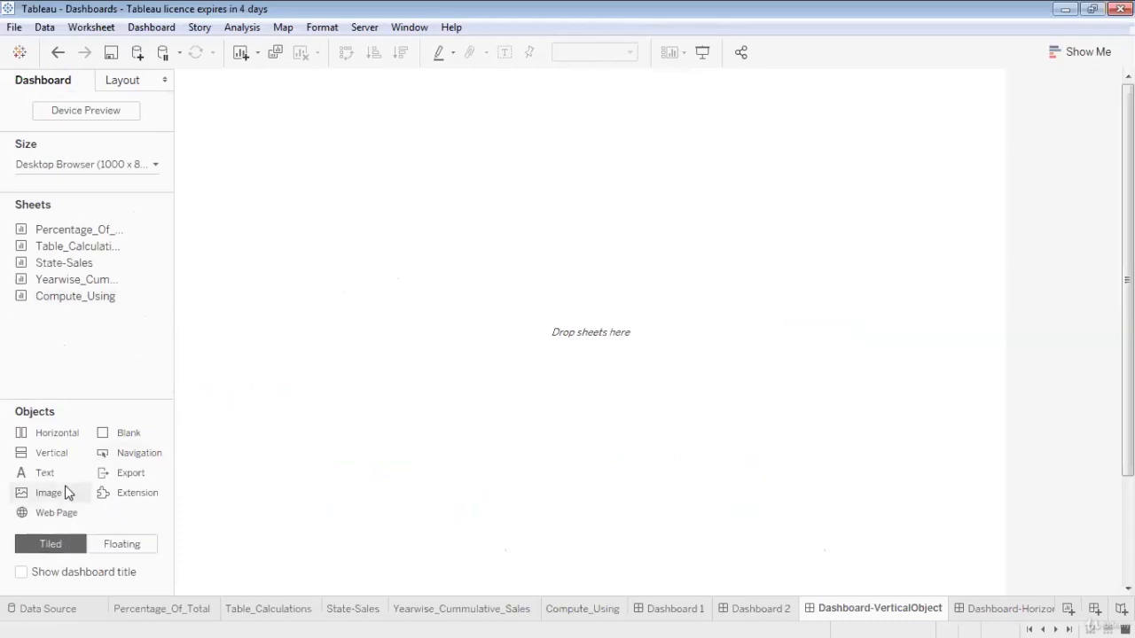
{"action": "left_click_drag", "start_coordinate": [52, 459], "coordinate": [292, 289]}
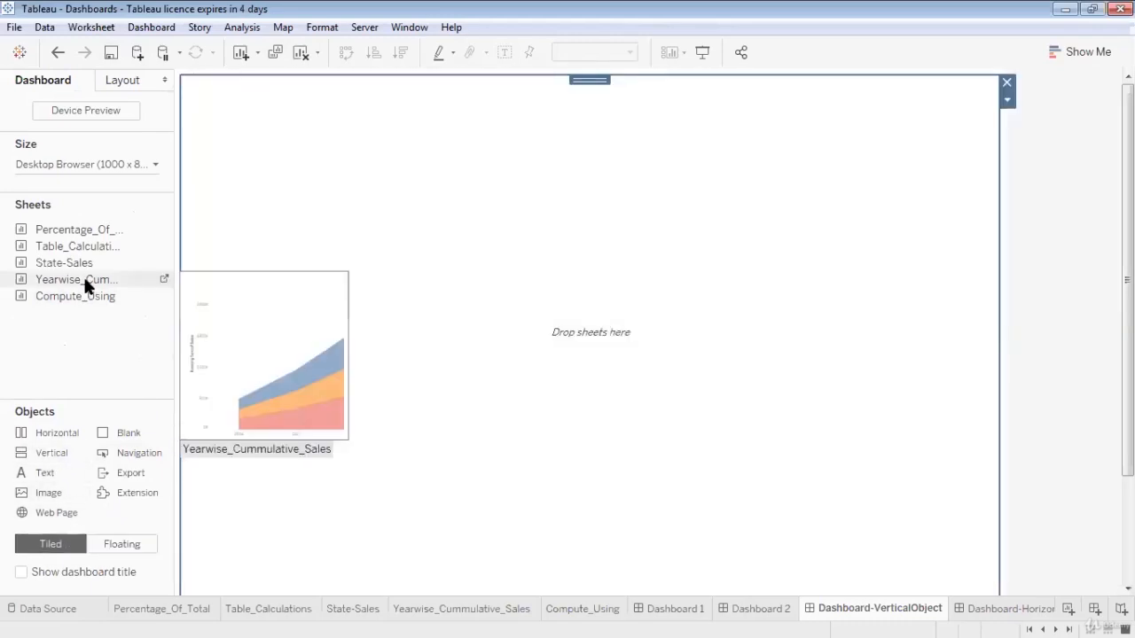
Step: Add Yearwise_Cummulative_Sales to the Vertical container and place Compute_Using directly below it
{"action": "left_click_drag", "start_coordinate": [84, 279], "coordinate": [271, 198]}
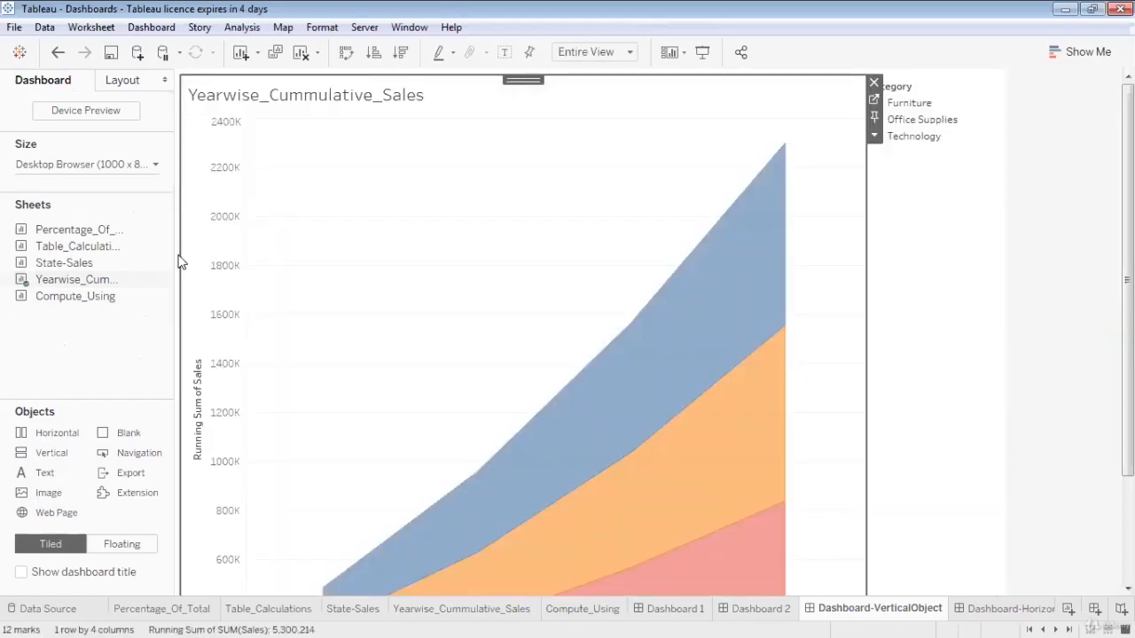
{"action": "scroll", "coordinate": [359, 277], "scroll_direction": "down", "scroll_amount": 3}
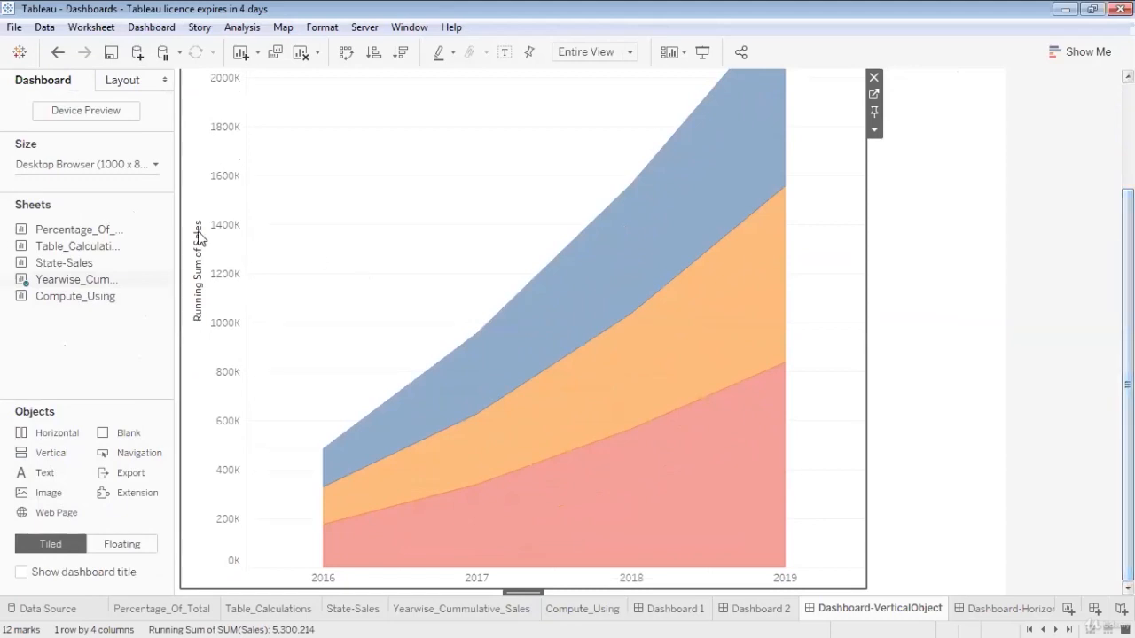
{"action": "left_click_drag", "start_coordinate": [75, 296], "coordinate": [325, 532]}
{"action": "scroll", "coordinate": [324, 532], "scroll_direction": "up", "scroll_amount": 3}
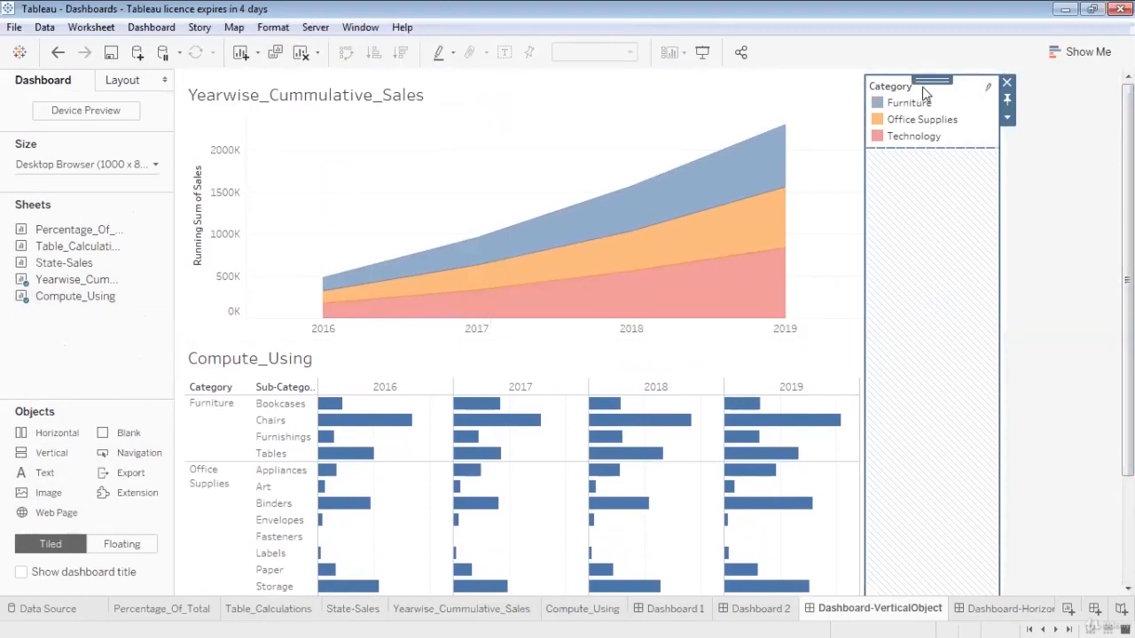
Step: Try placing the tiled Category legend above the Yearwise_Cummulative_Sales chart, and undo the move
{"action": "left_click_drag", "start_coordinate": [927, 82], "coordinate": [513, 141]}
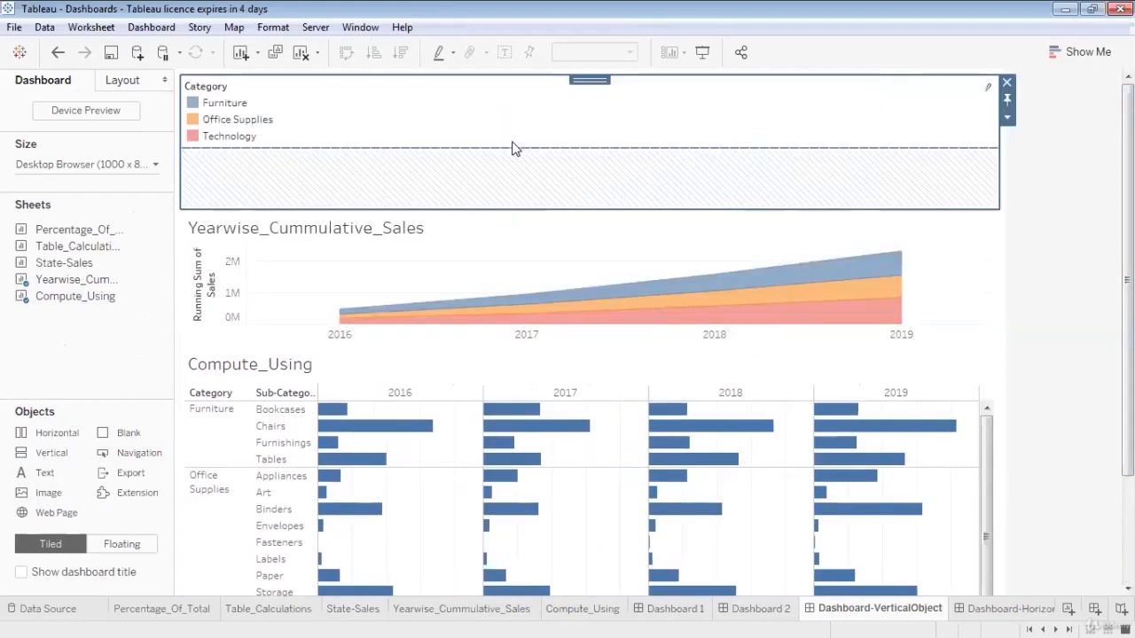
{"action": "key", "text": "ctrl+z"}
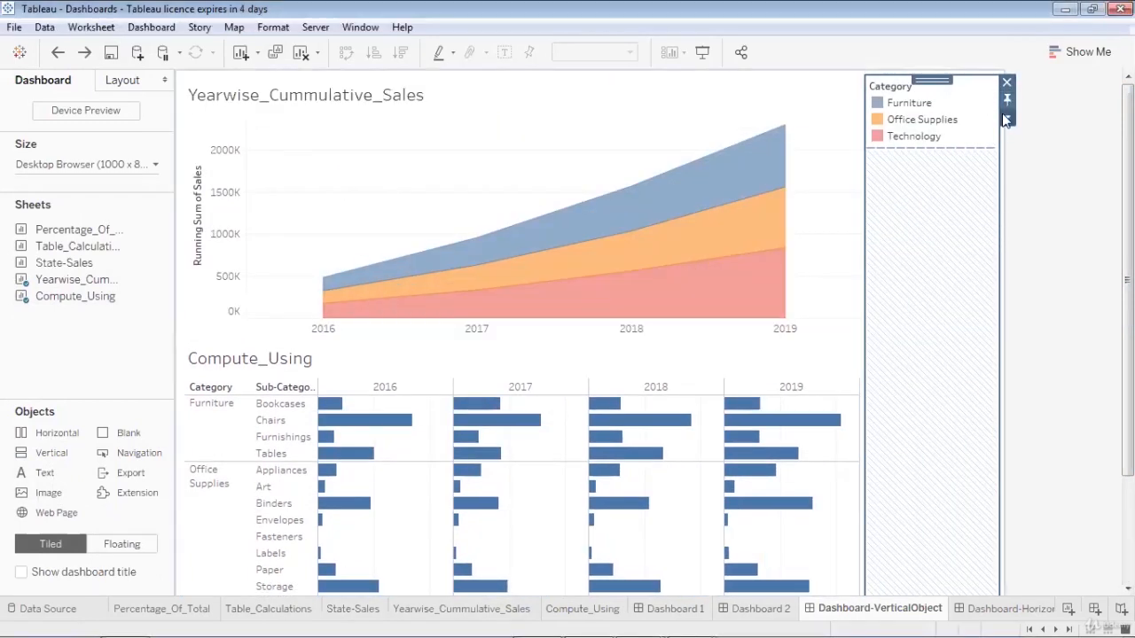
Step: Make the Category legend floating, place it over the upper middle of the area chart, and reduce its height
{"action": "left_click", "coordinate": [1005, 120]}
{"action": "left_click", "coordinate": [940, 182]}
{"action": "left_click_drag", "start_coordinate": [858, 84], "coordinate": [536, 82]}
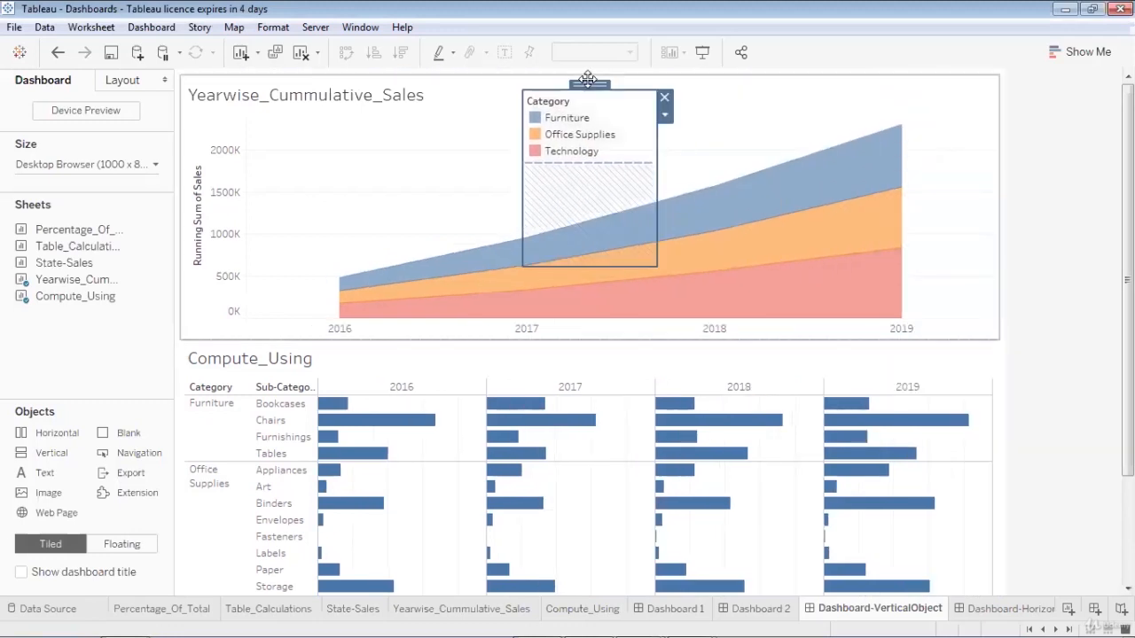
{"action": "left_click_drag", "start_coordinate": [595, 257], "coordinate": [626, 94]}
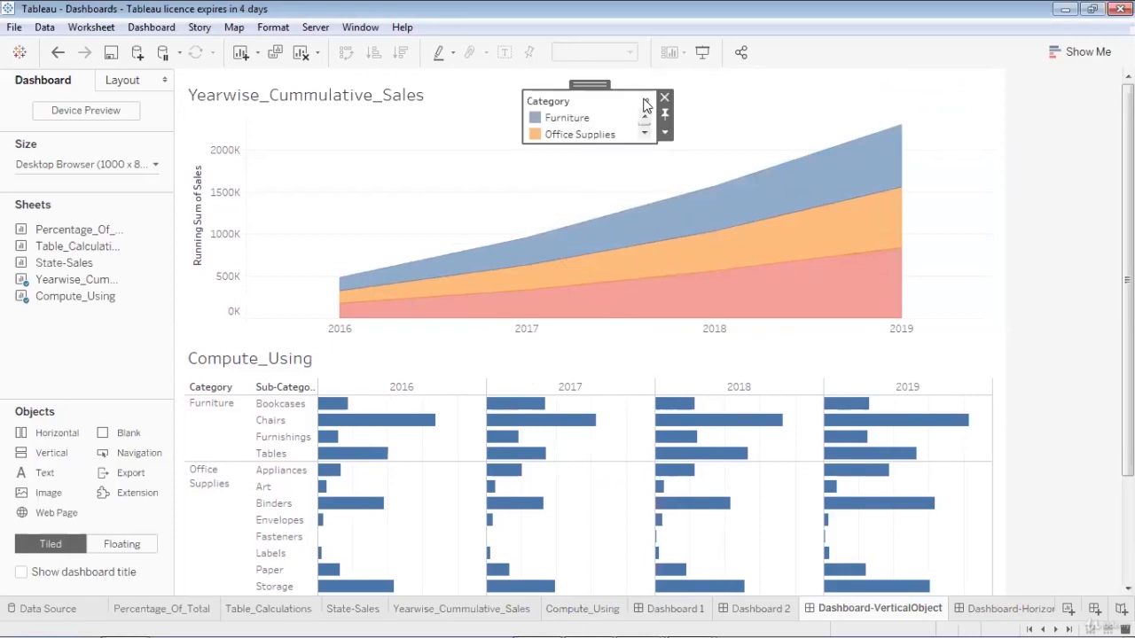
Step: Remove the floating Category legend, then undo its removal, resizing, move and floating change
{"action": "left_click", "coordinate": [665, 98]}
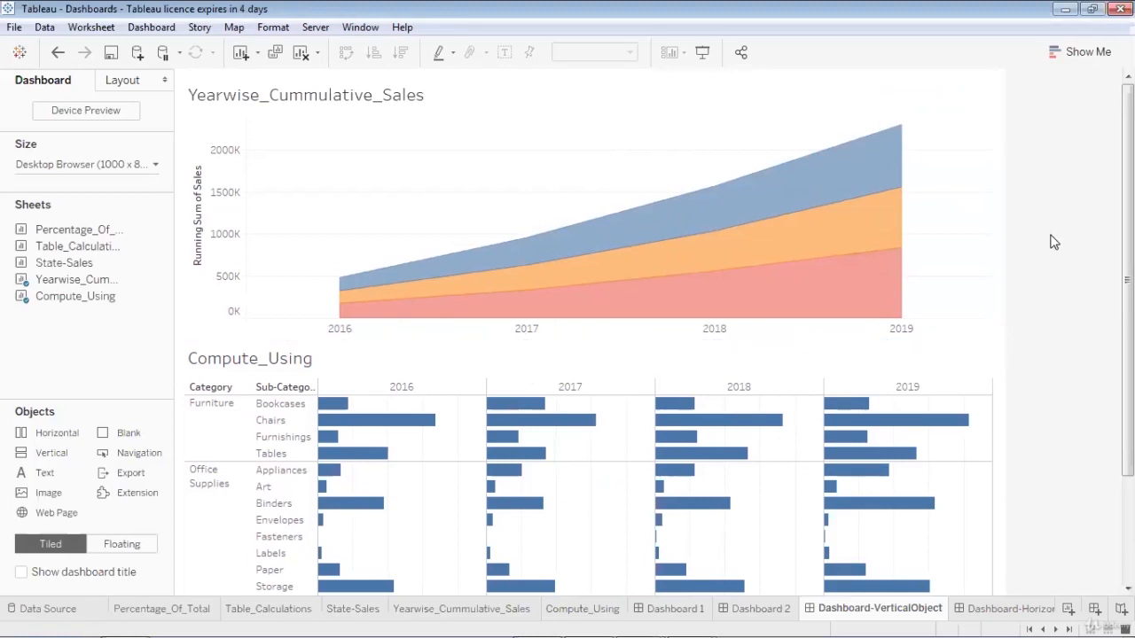
{"action": "key", "text": "ctrl+z"}
{"action": "key", "text": "ctrl+z"}
{"action": "key", "text": "ctrl+z"}
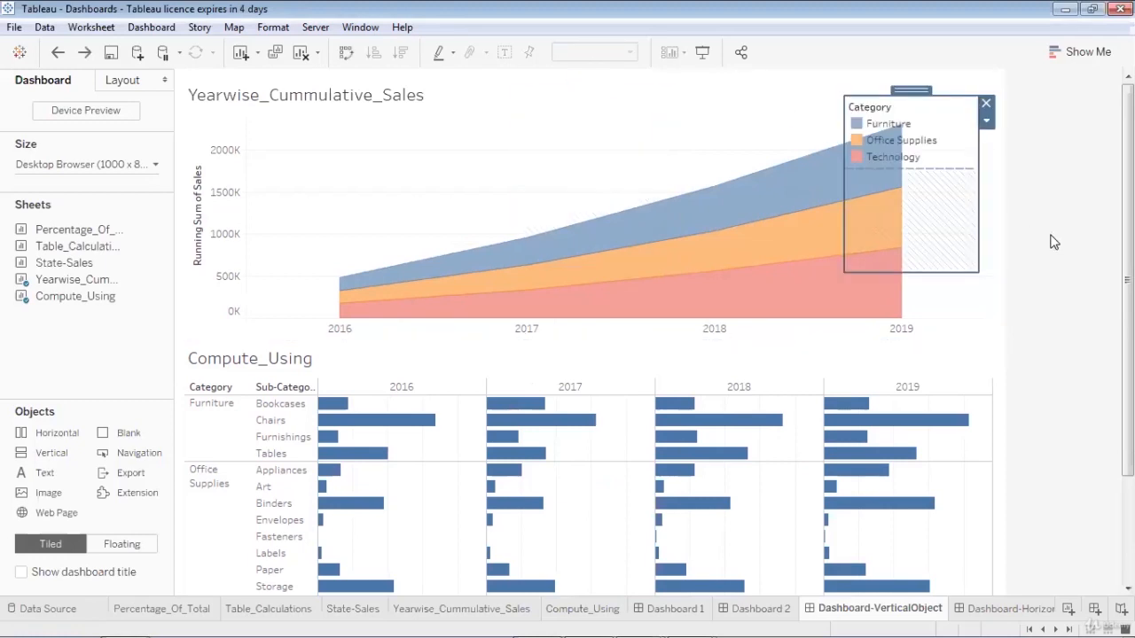
{"action": "key", "text": "ctrl+z"}
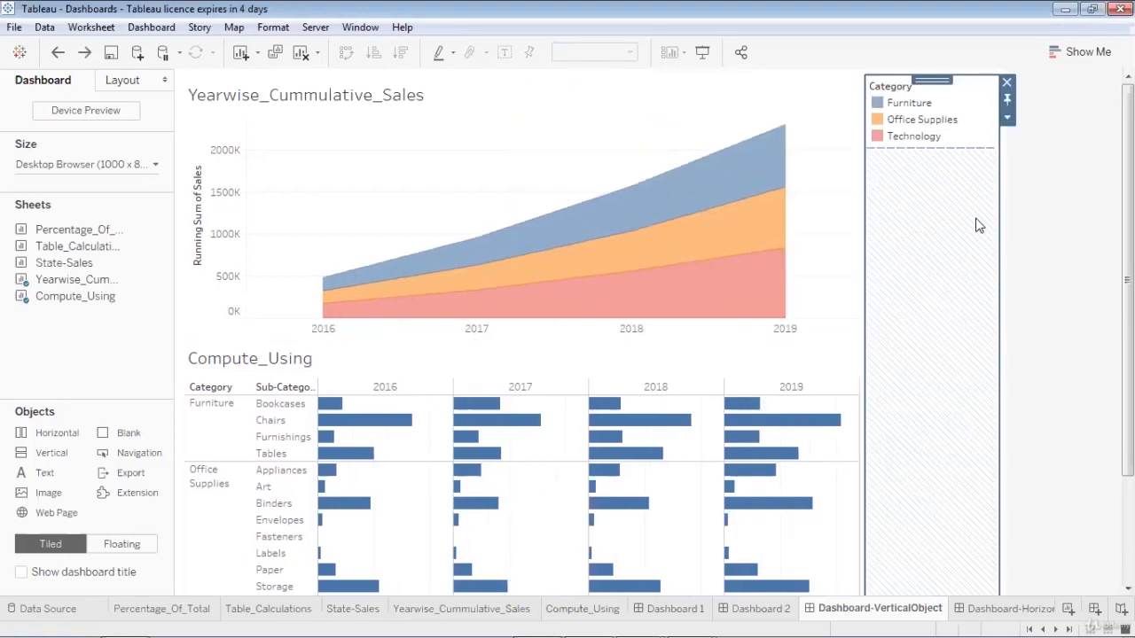
Step: Show the Category filter for the Yearwise_Cummulative_Sales chart
{"action": "left_click", "coordinate": [816, 103]}
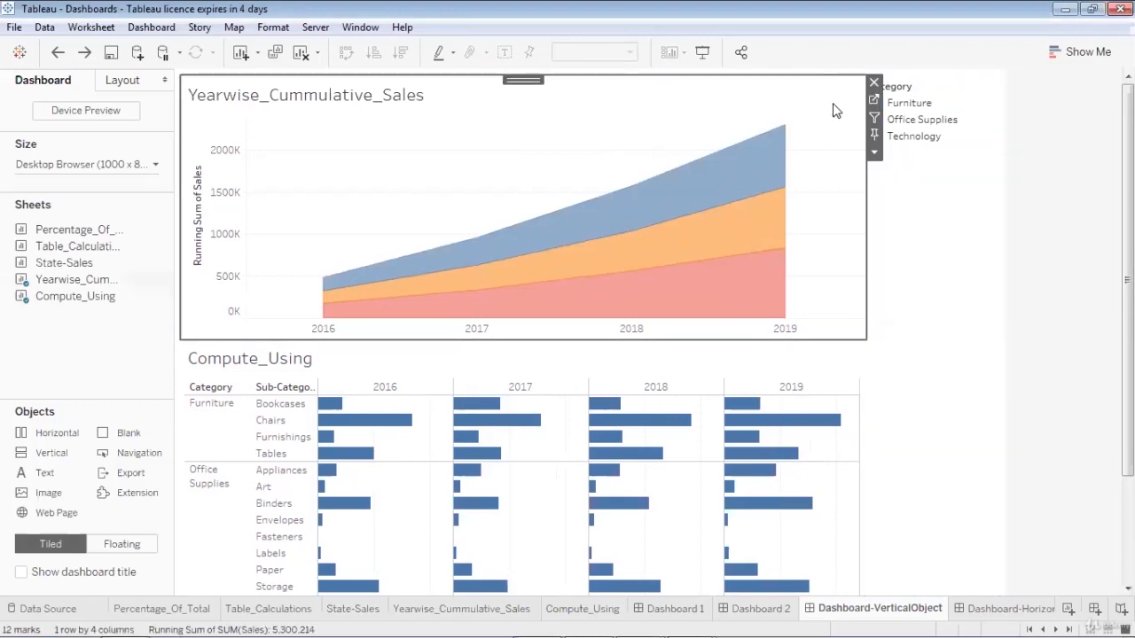
{"action": "left_click", "coordinate": [874, 151]}
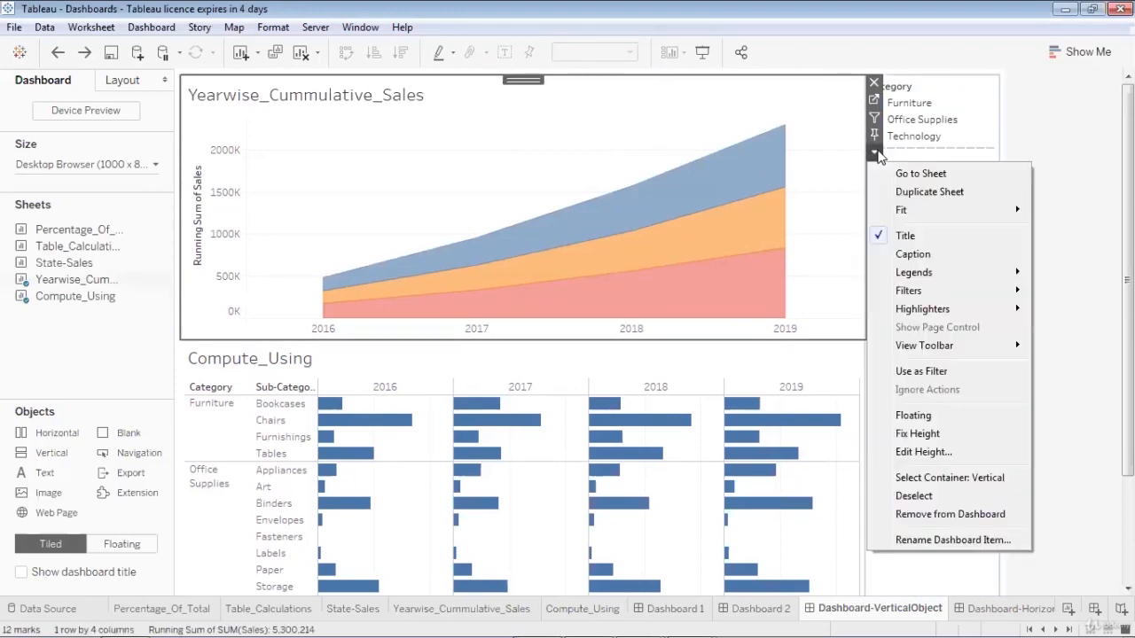
{"action": "mouse_move", "coordinate": [958, 292]}
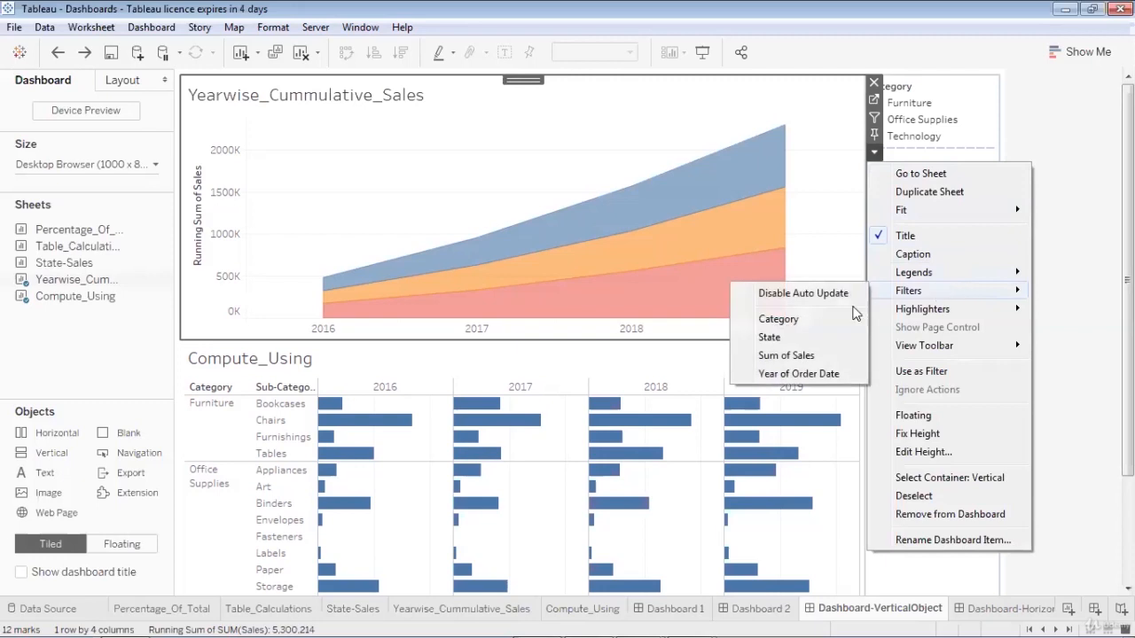
{"action": "left_click", "coordinate": [780, 319]}
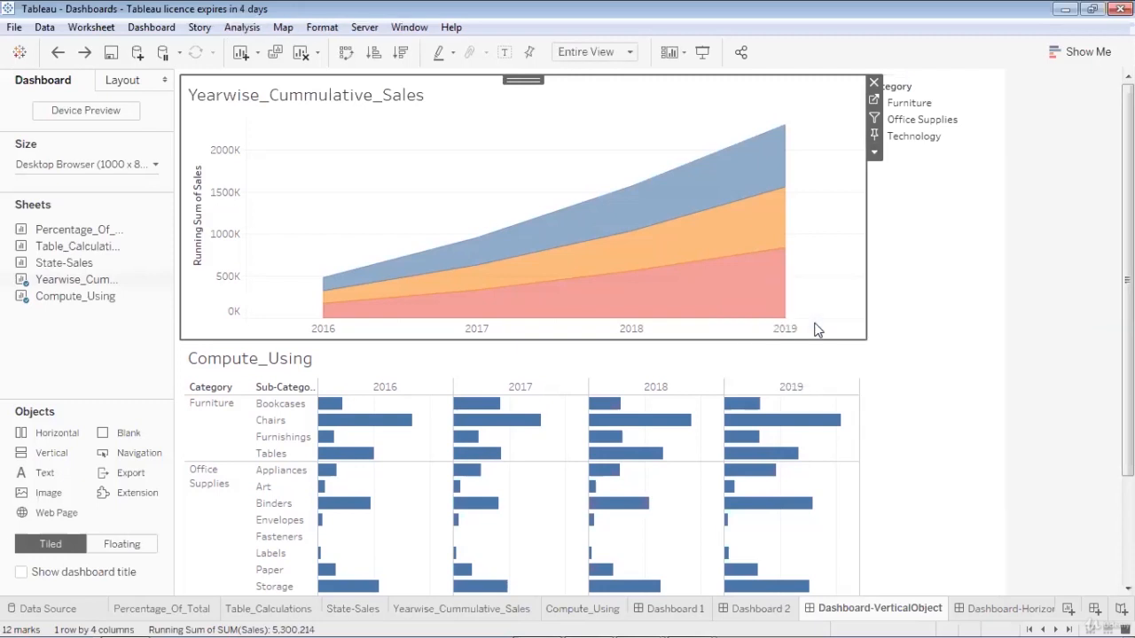
Step: Present the dashboard full screen and exclude Furniture and Office Supplies with the Category filter, keeping only Technology
{"action": "left_click", "coordinate": [971, 93]}
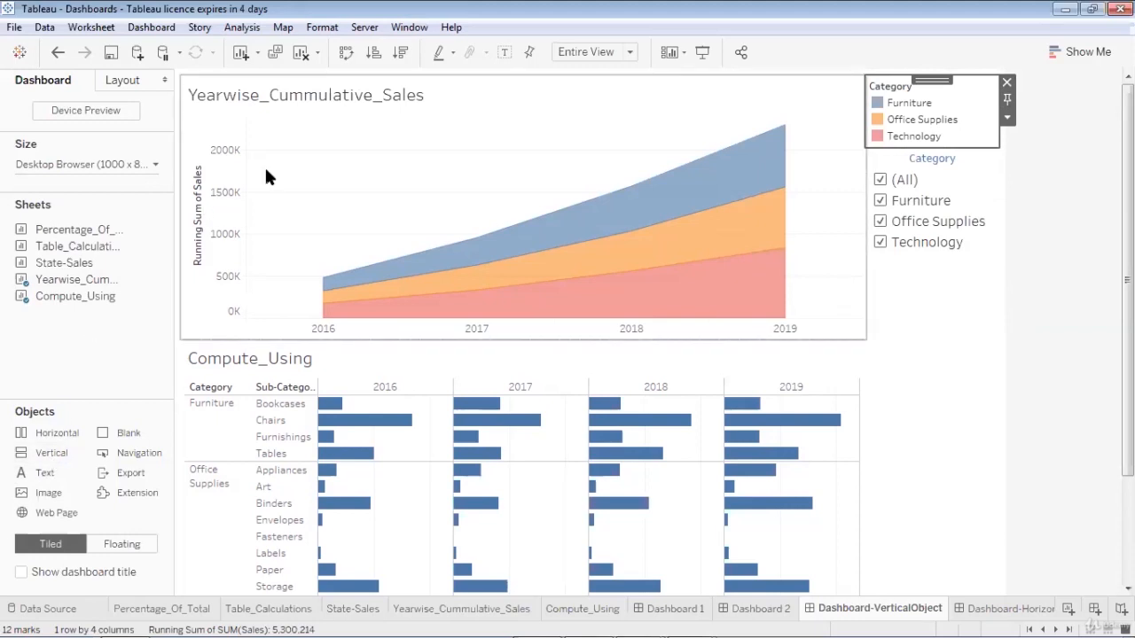
{"action": "left_click", "coordinate": [702, 52]}
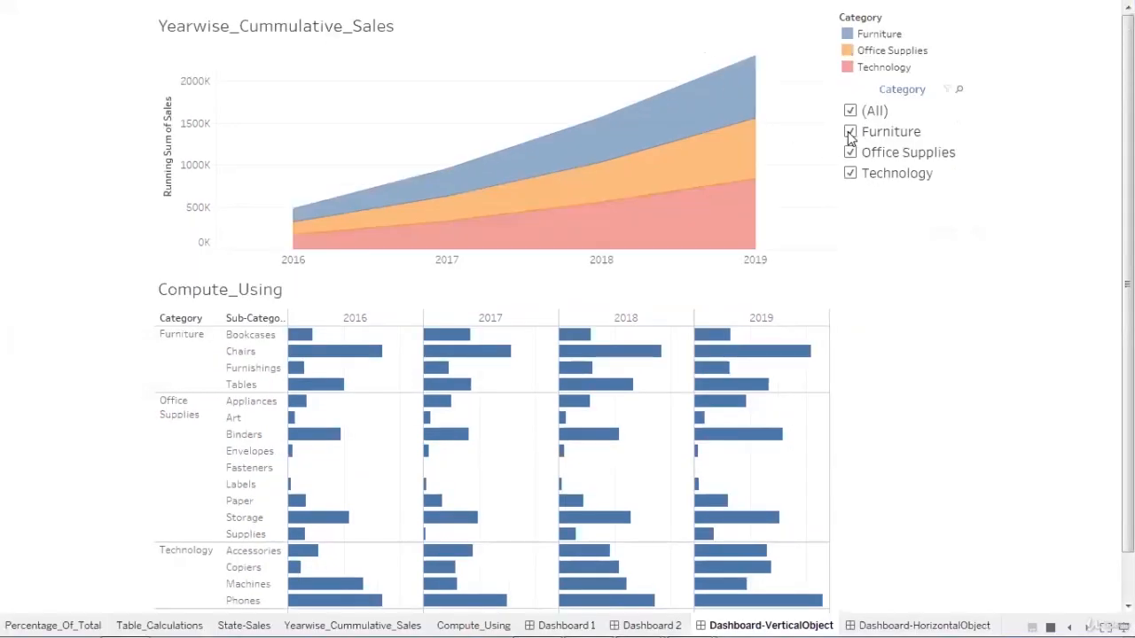
{"action": "left_click", "coordinate": [849, 132]}
{"action": "left_click", "coordinate": [849, 152]}
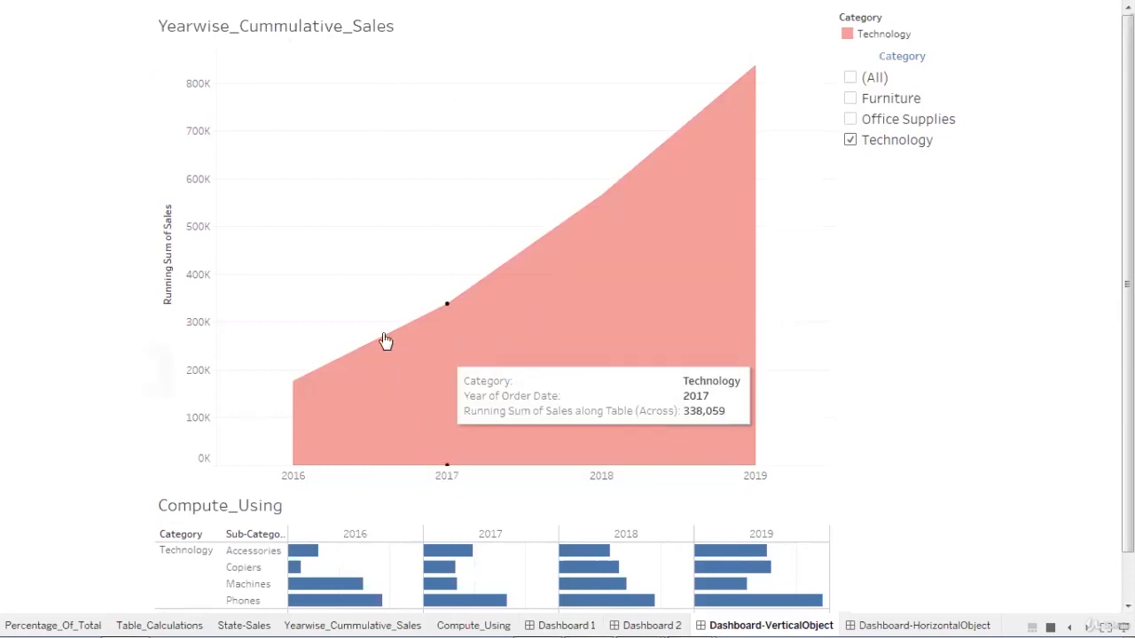
Step: Include Office Supplies and Furniture in the Category filter again, and exit presentation mode
{"action": "left_click", "coordinate": [850, 120]}
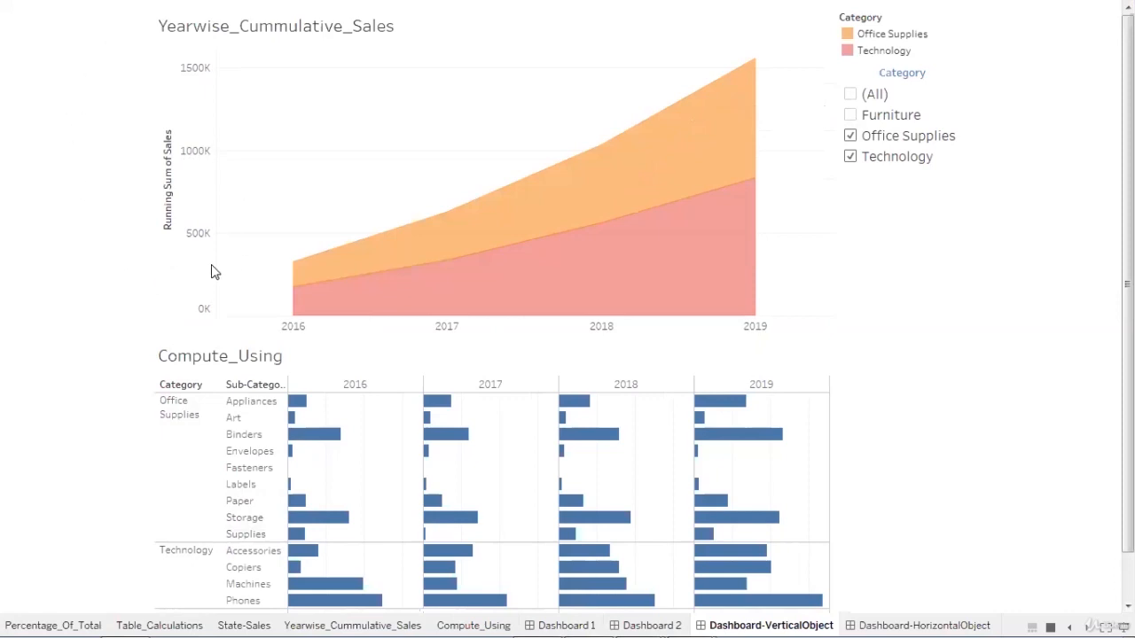
{"action": "left_click", "coordinate": [851, 116]}
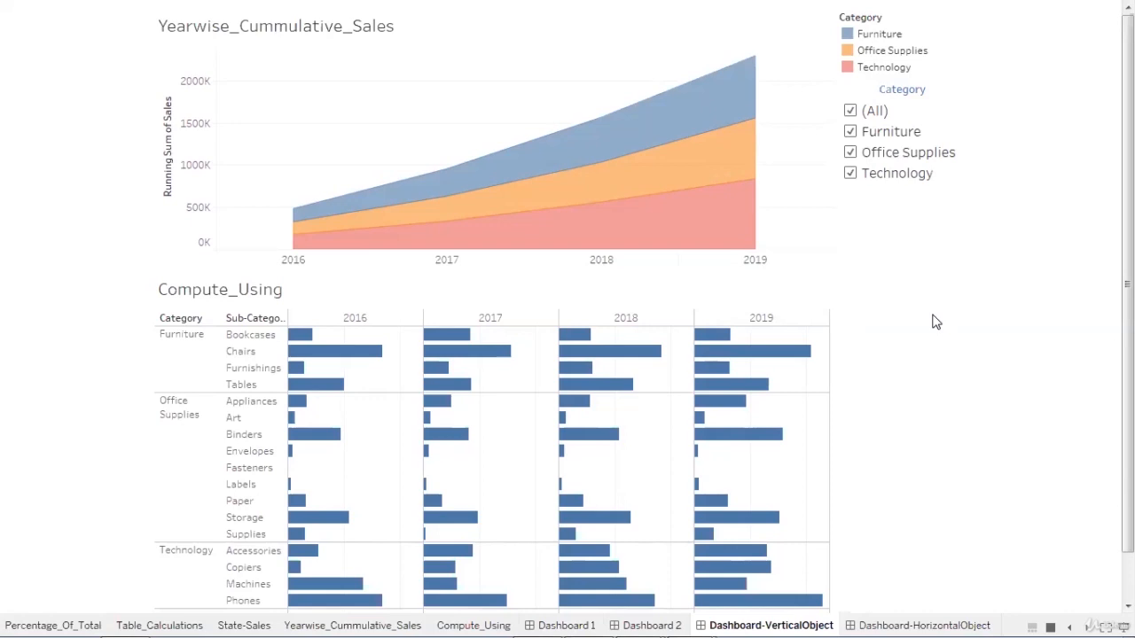
{"action": "key", "text": "Escape"}
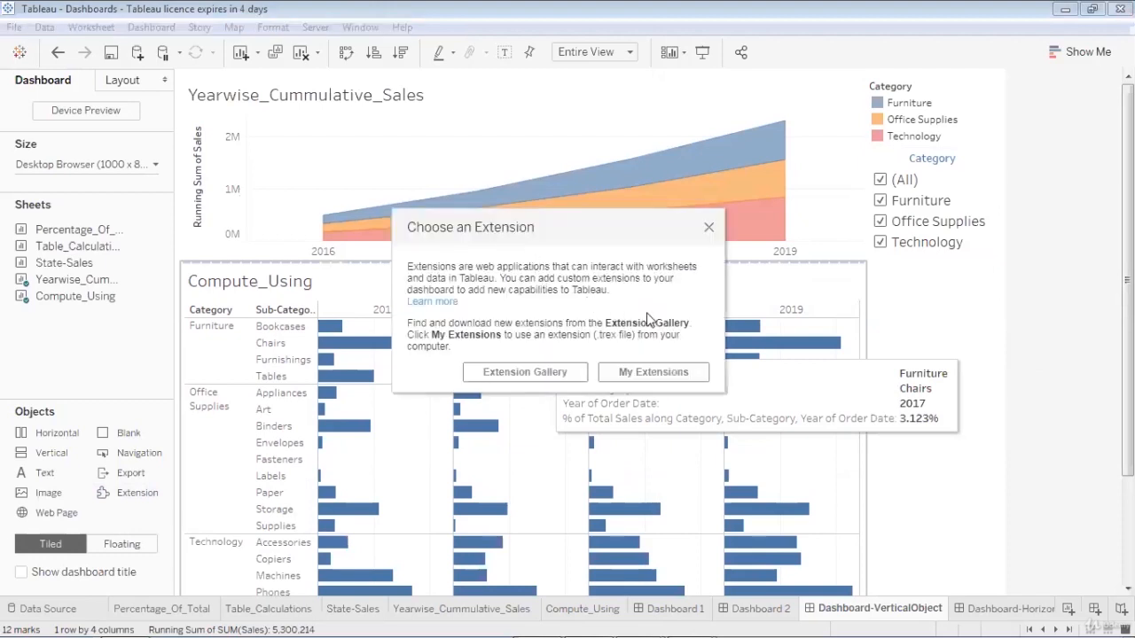
Step: Open the Extension Gallery to browse the extensions available for the dashboard
{"action": "left_click", "coordinate": [671, 373]}
{"action": "left_click", "coordinate": [522, 375]}
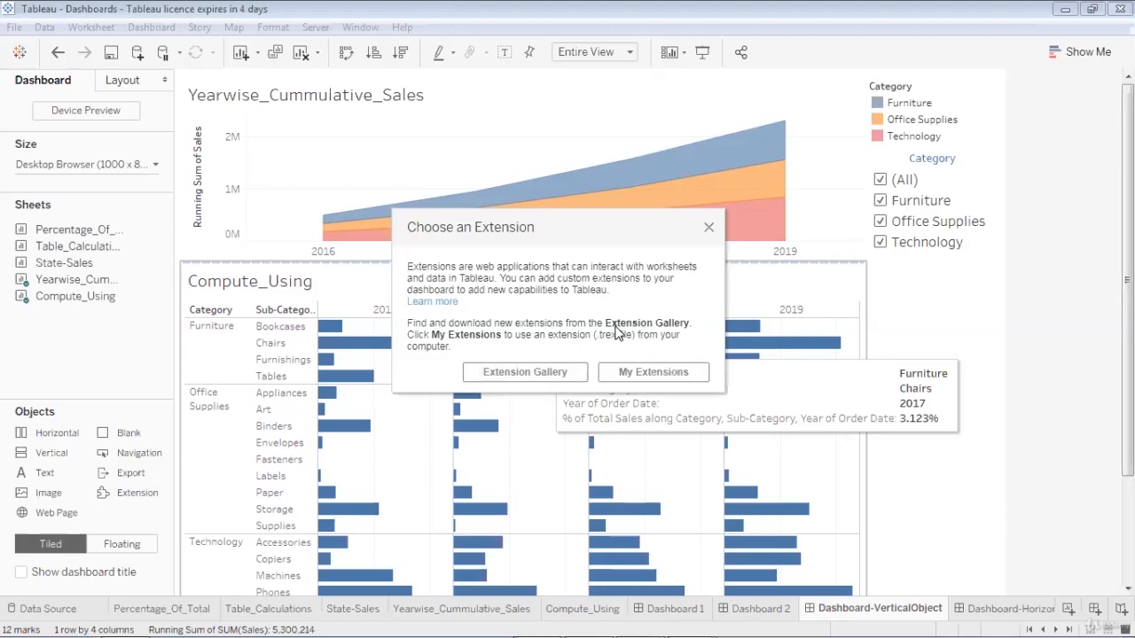
{"action": "left_click", "coordinate": [528, 377]}
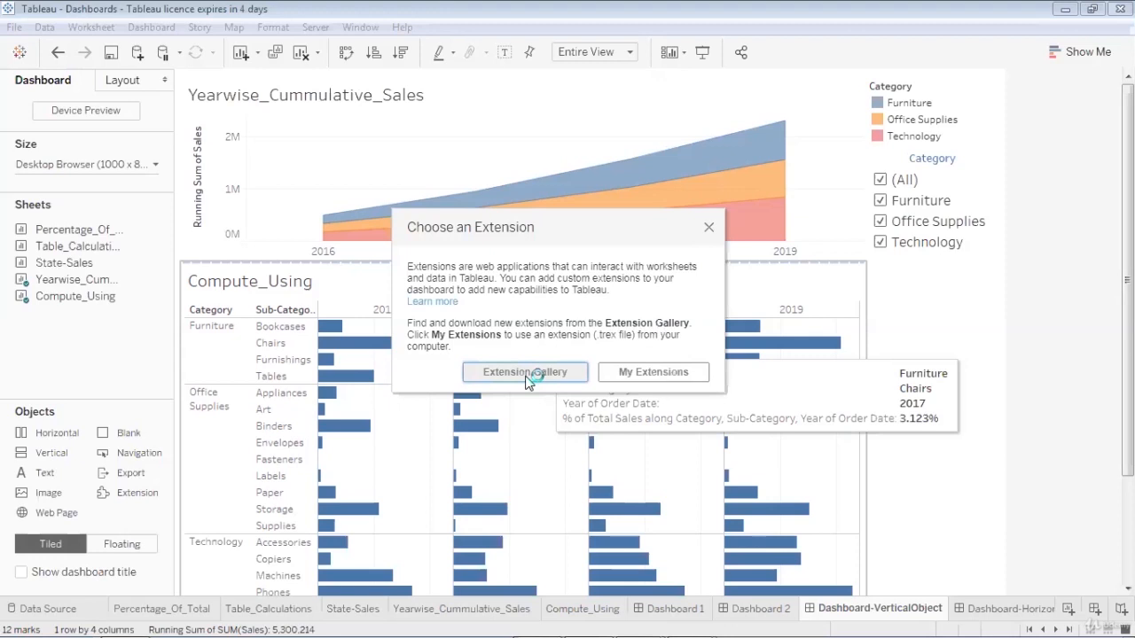